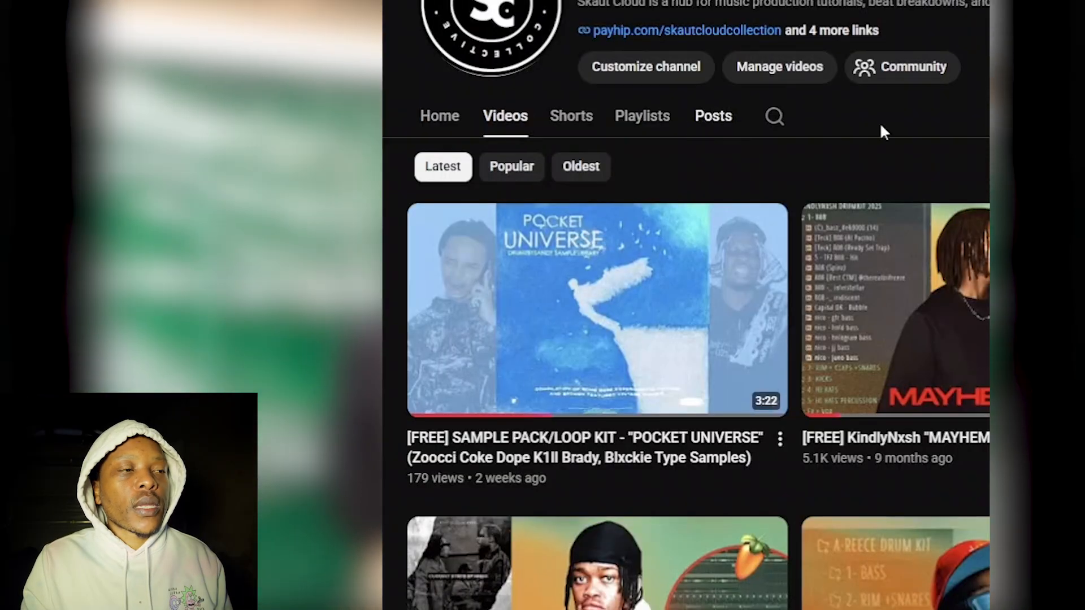
- Open the channel's posts and examine the poll asking producers which video they want to see next
click(720, 118)
scroll(686, 395, down, 6)
scroll(706, 382, down, 5)
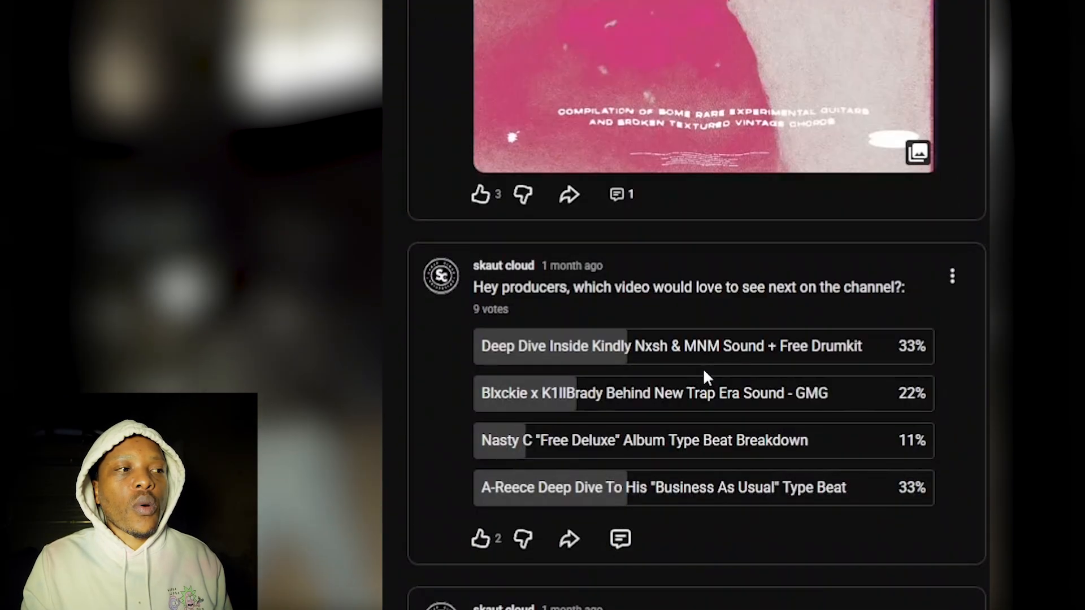
drag(891, 489, 925, 481)
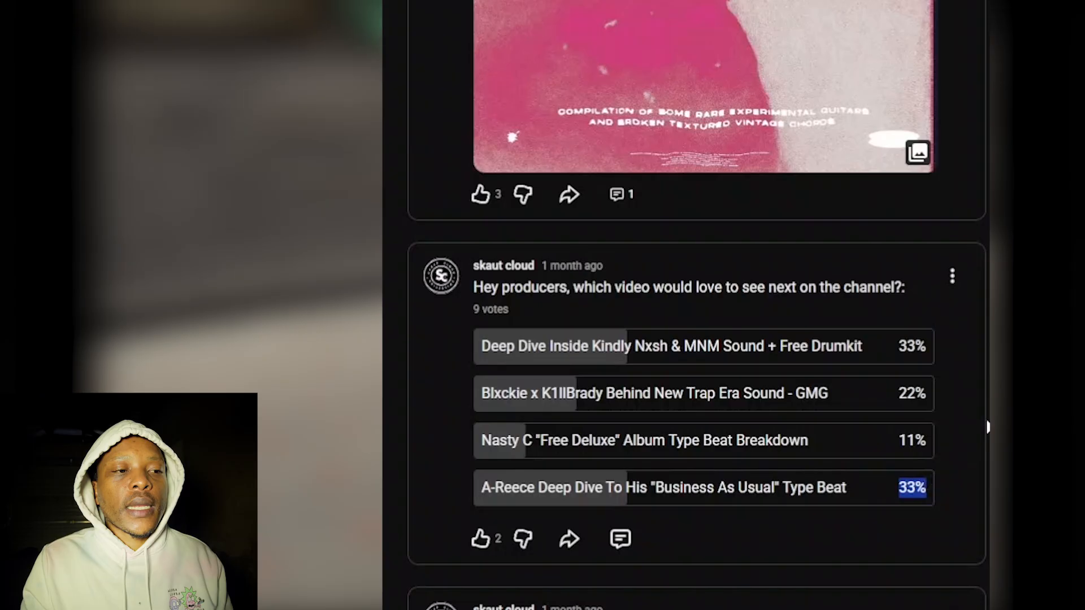
drag(749, 346, 951, 367)
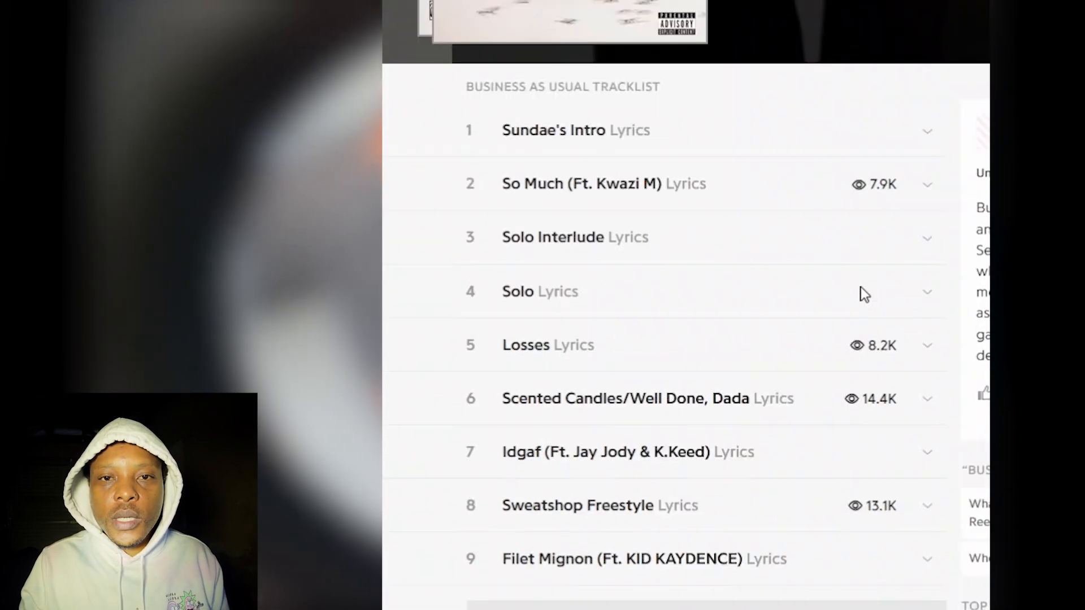
- Examine the producer and writer credits of the first four tracks in the Business As Usual tracklist
scroll(904, 277, down, 2)
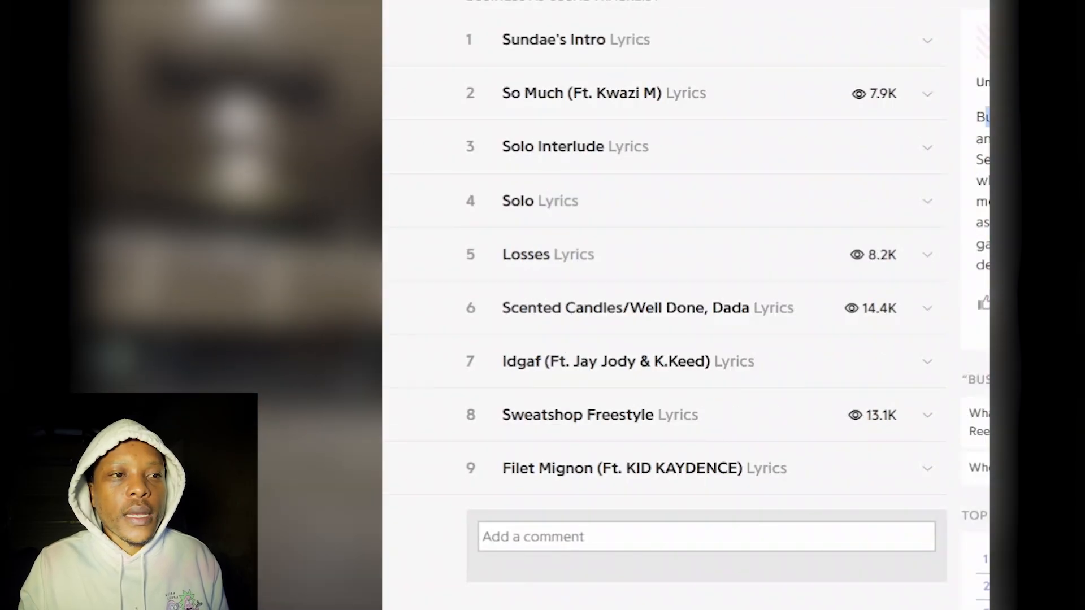
scroll(686, 305, up, 3)
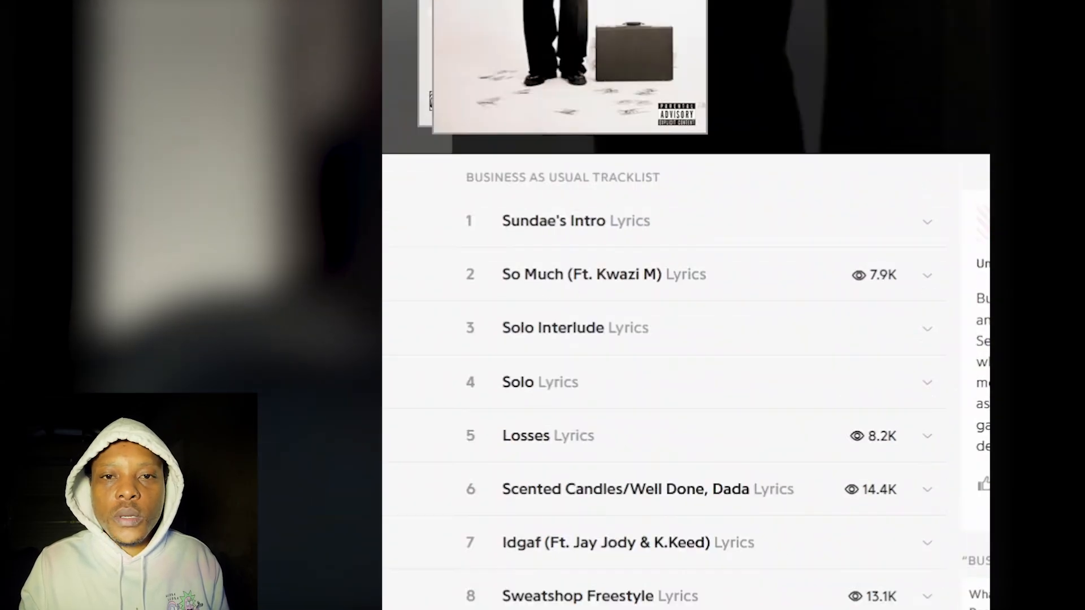
click(924, 228)
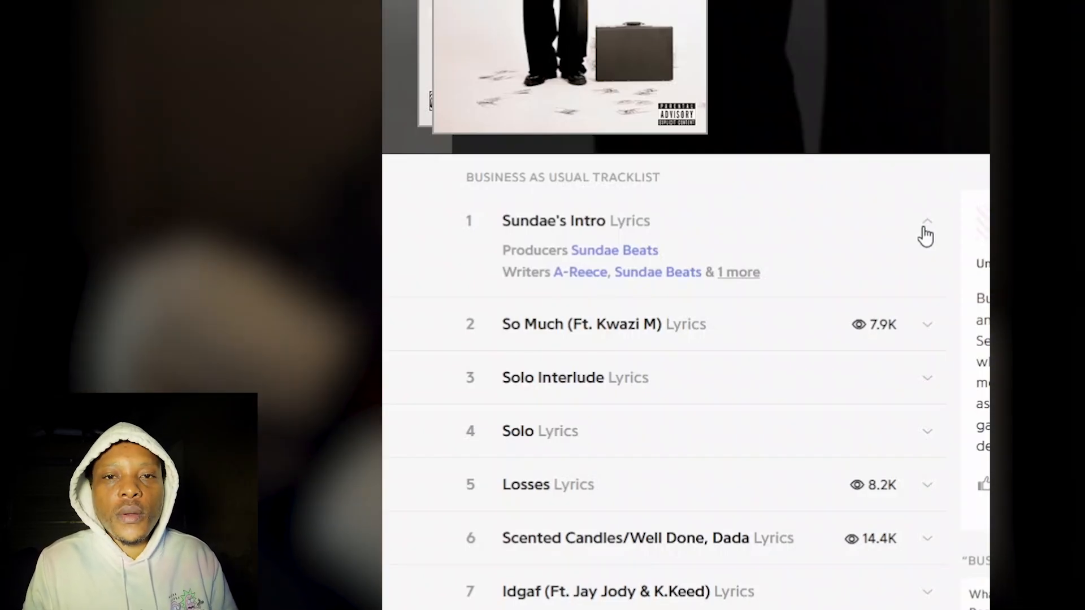
click(918, 327)
mouse_move(706, 385)
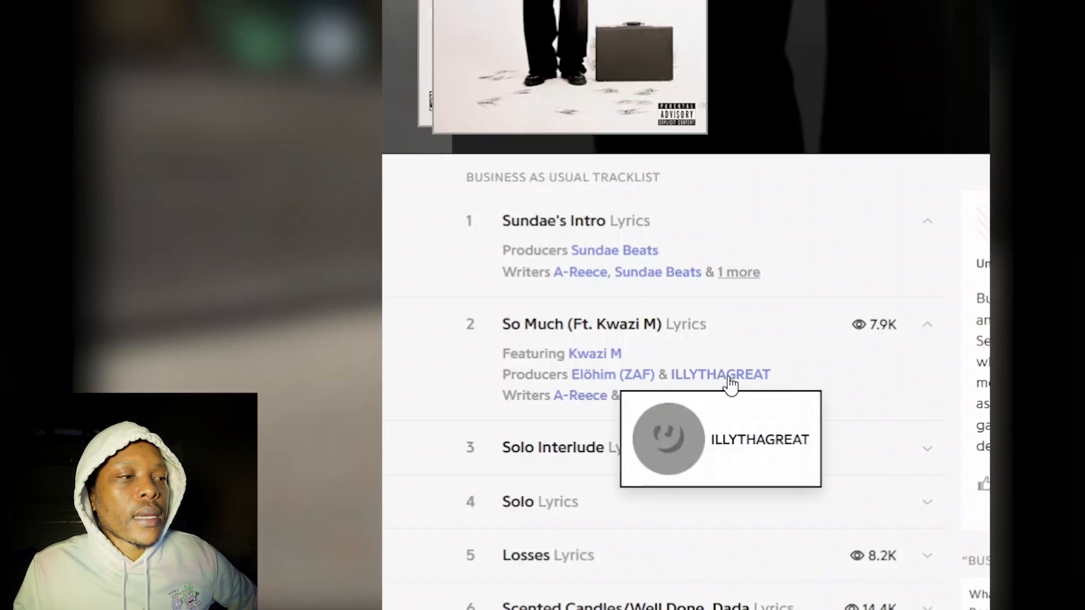
mouse_move(579, 400)
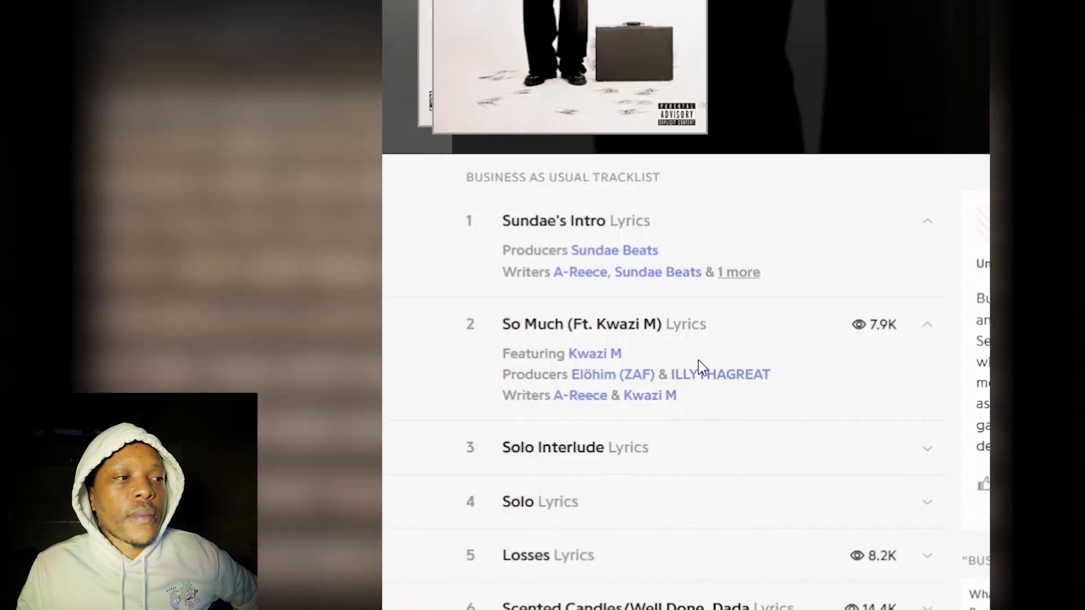
scroll(878, 289, down, 5)
click(914, 285)
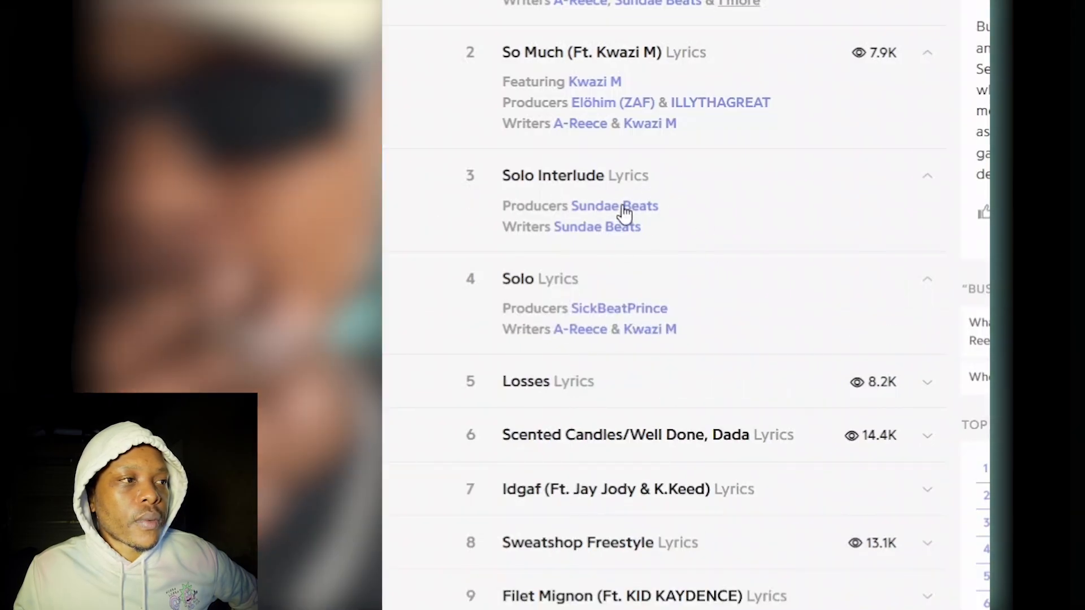
mouse_move(632, 317)
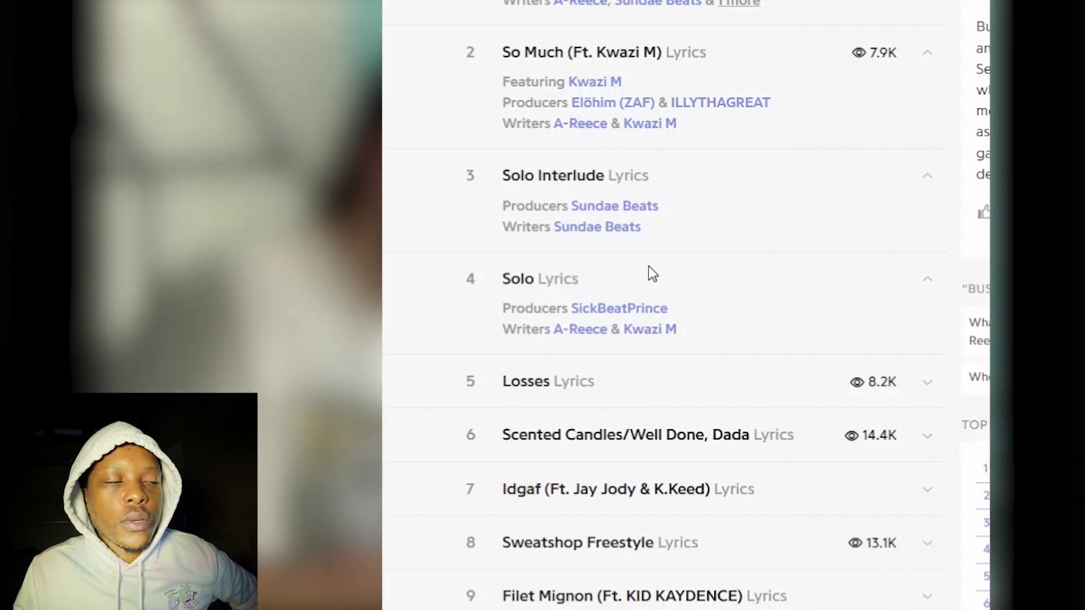
- Expand the credits of the track Losses, including the hidden producer, and examine them
click(928, 382)
scroll(925, 390, down, 2)
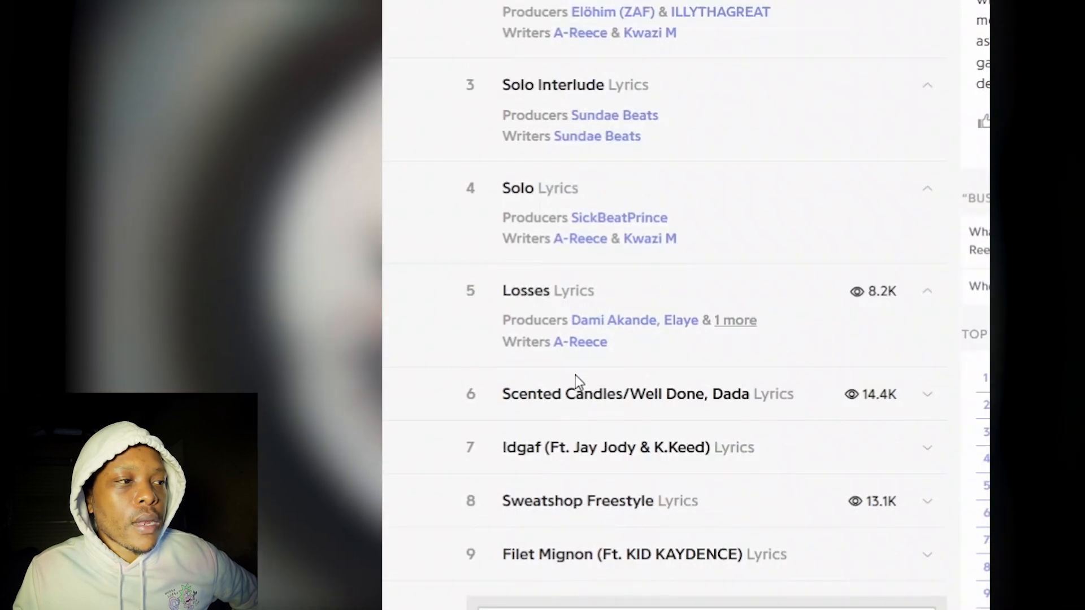
click(723, 323)
mouse_move(598, 329)
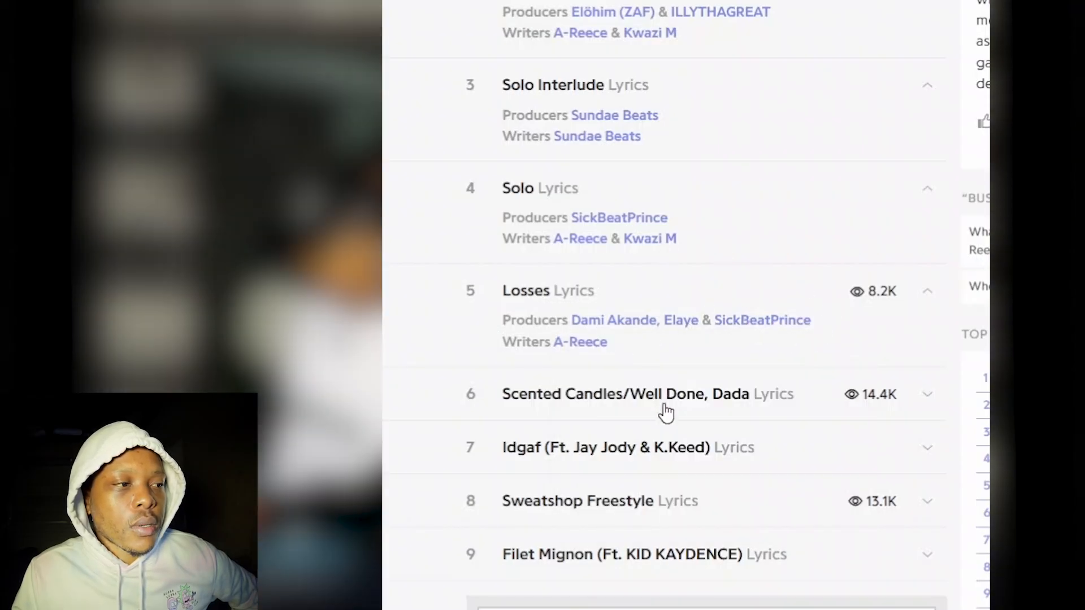
- Examine the producer and writer credits of Scented Candles/Well Done, Dada and return to the album tracklist
click(666, 413)
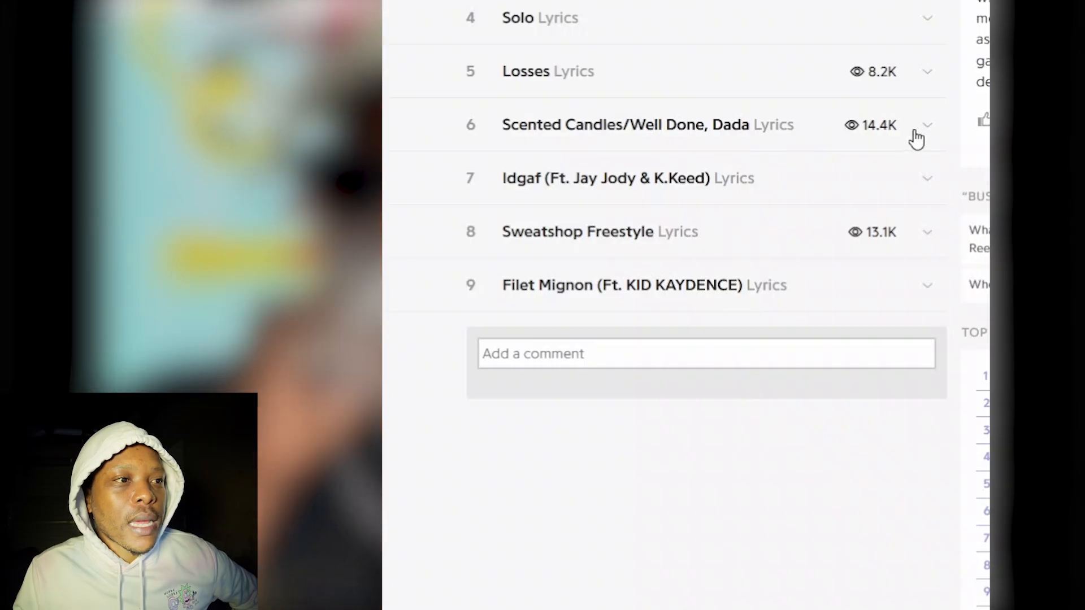
click(916, 137)
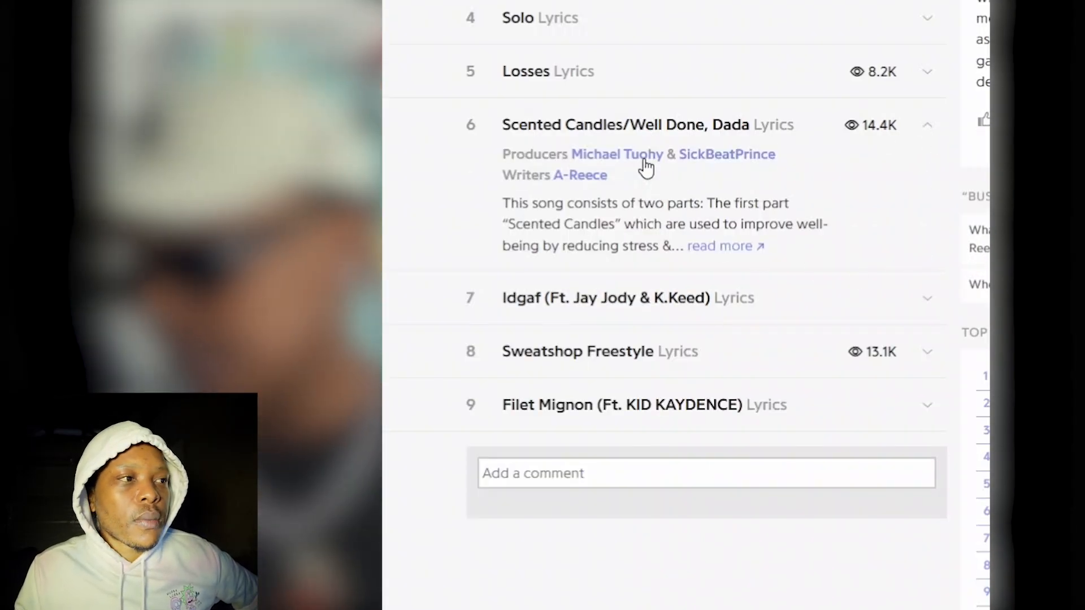
mouse_move(726, 161)
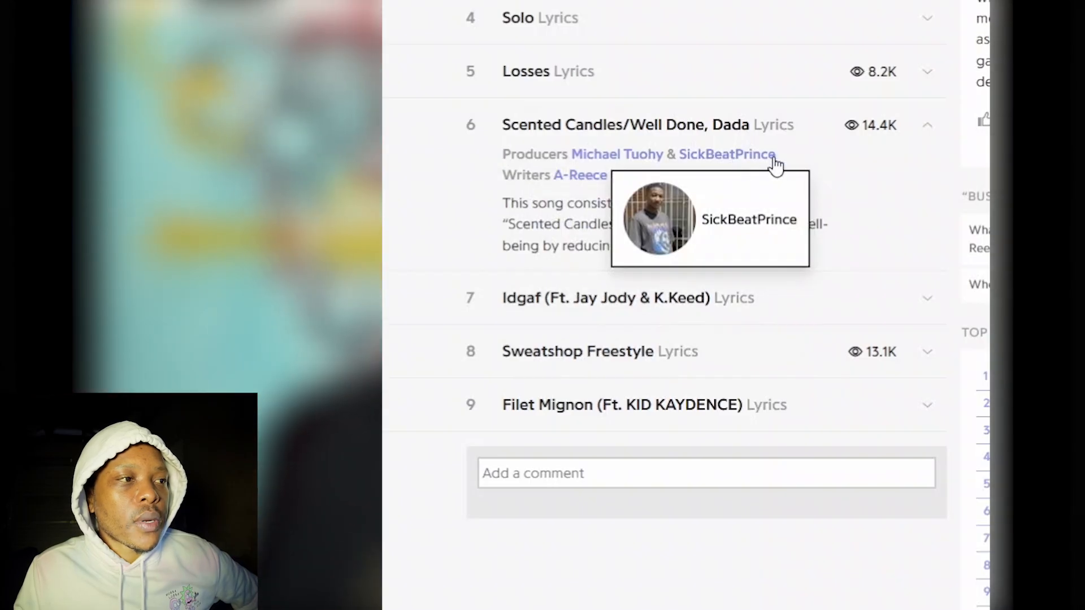
click(686, 180)
key(alt+Left)
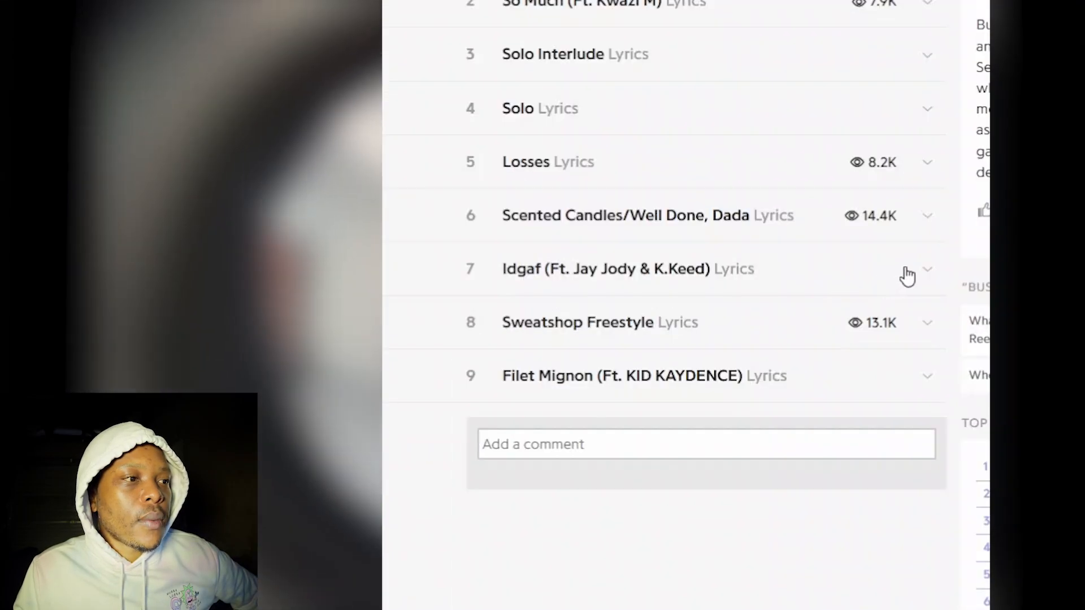
- Examine the producer and writer credits of Idgaf, Sweatshop Freestyle and Filet Mignon in the tracklist
click(922, 277)
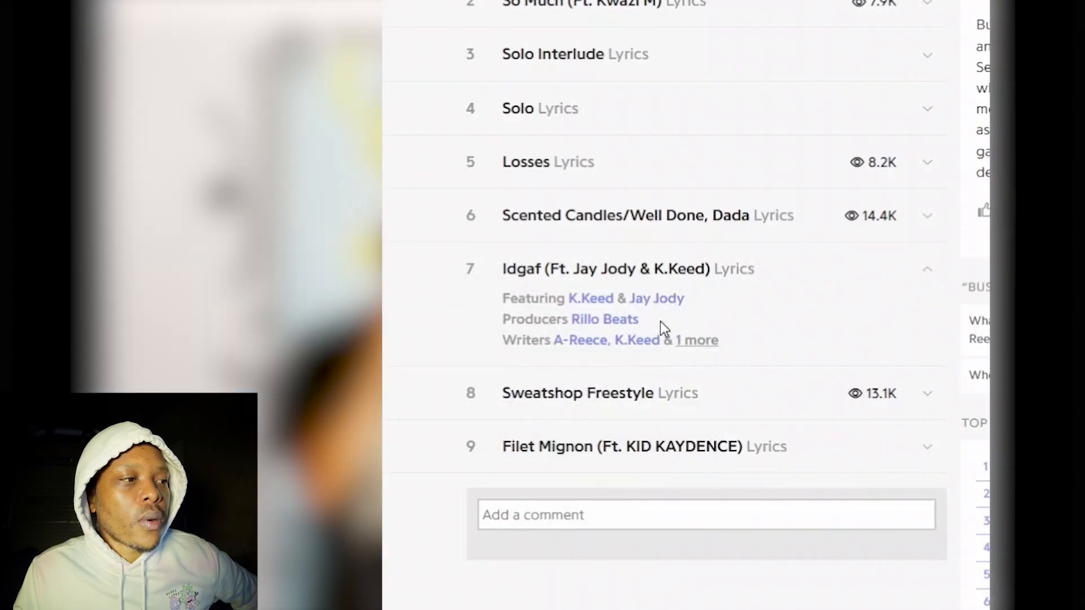
mouse_move(619, 323)
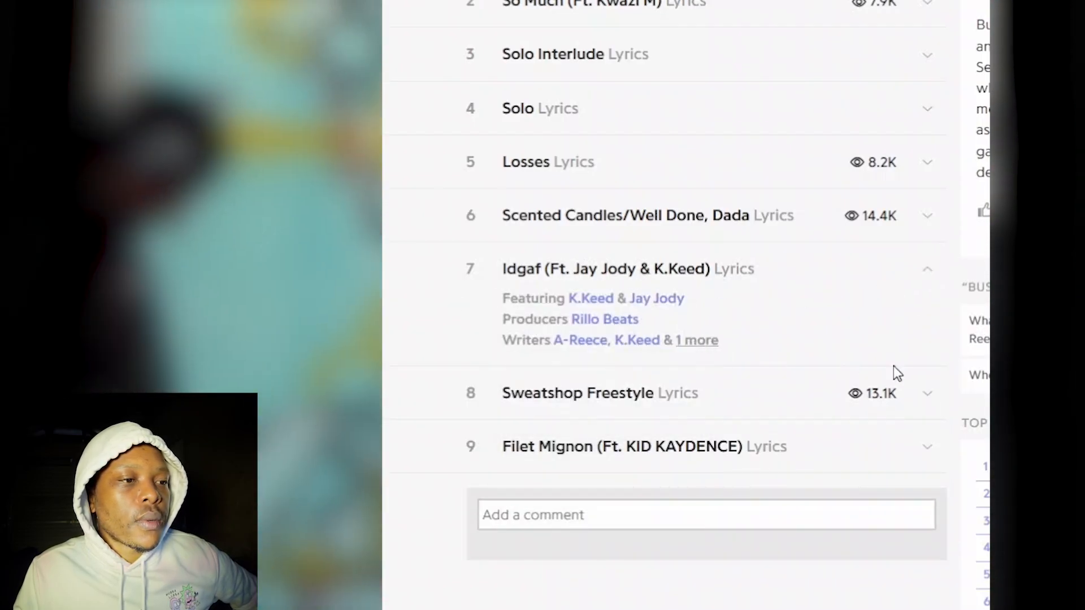
click(925, 395)
mouse_move(646, 434)
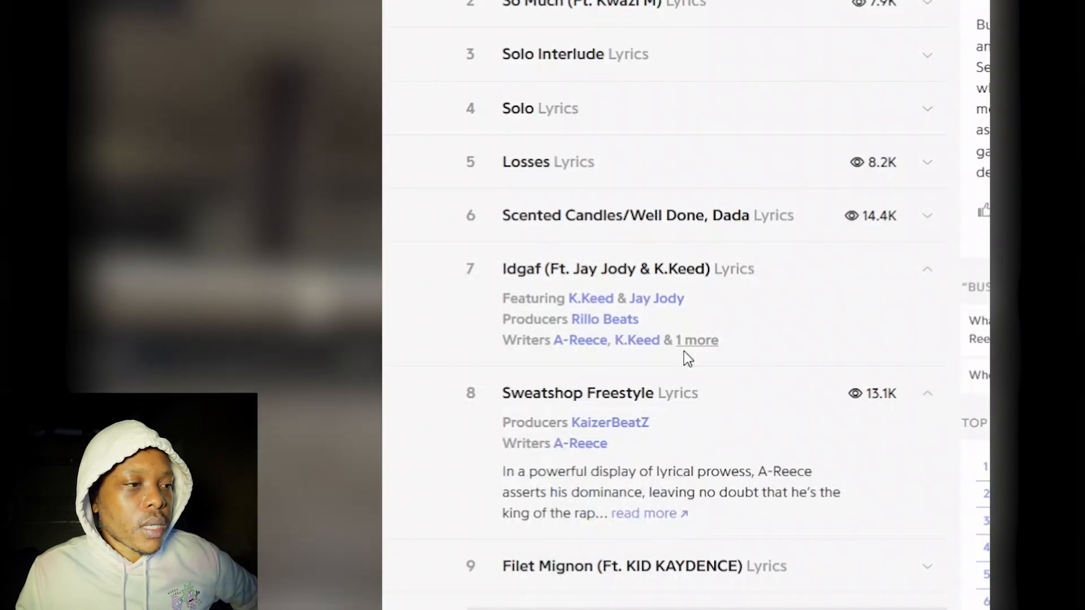
scroll(617, 429, down, 3)
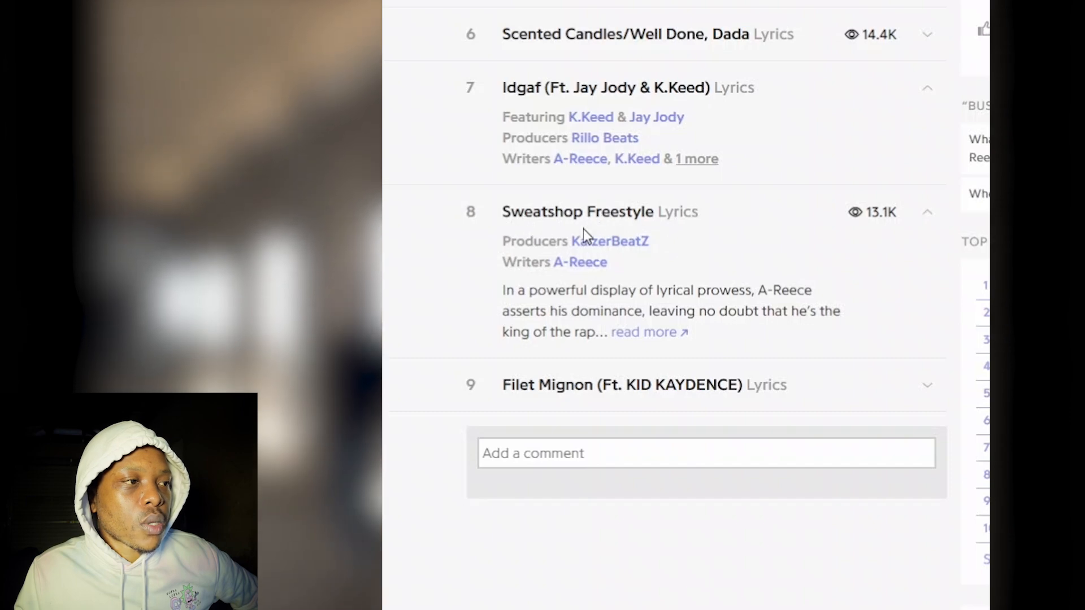
click(922, 387)
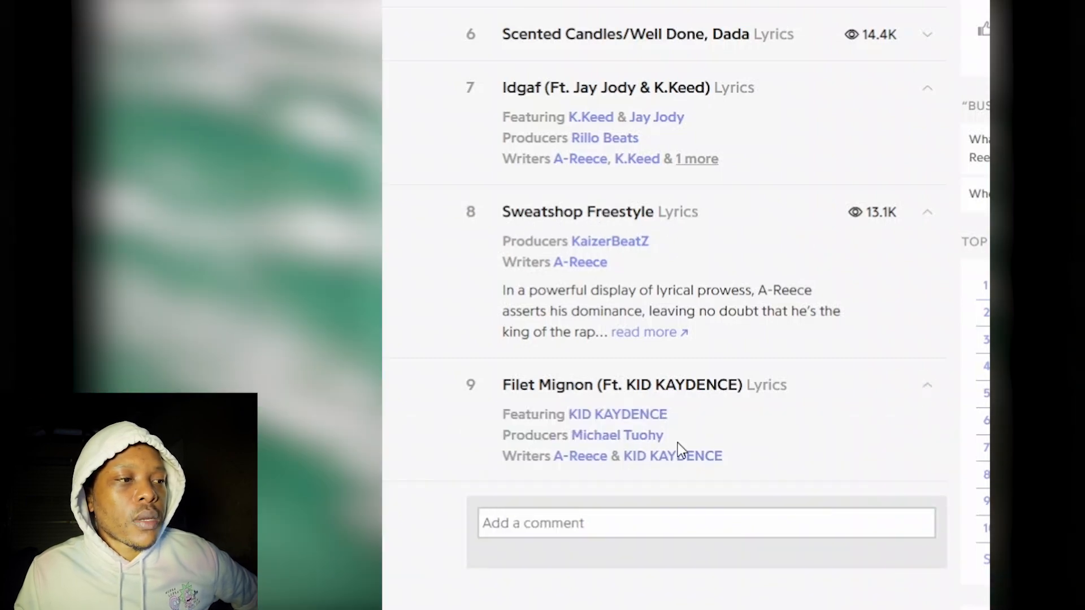
scroll(706, 435, up, 9)
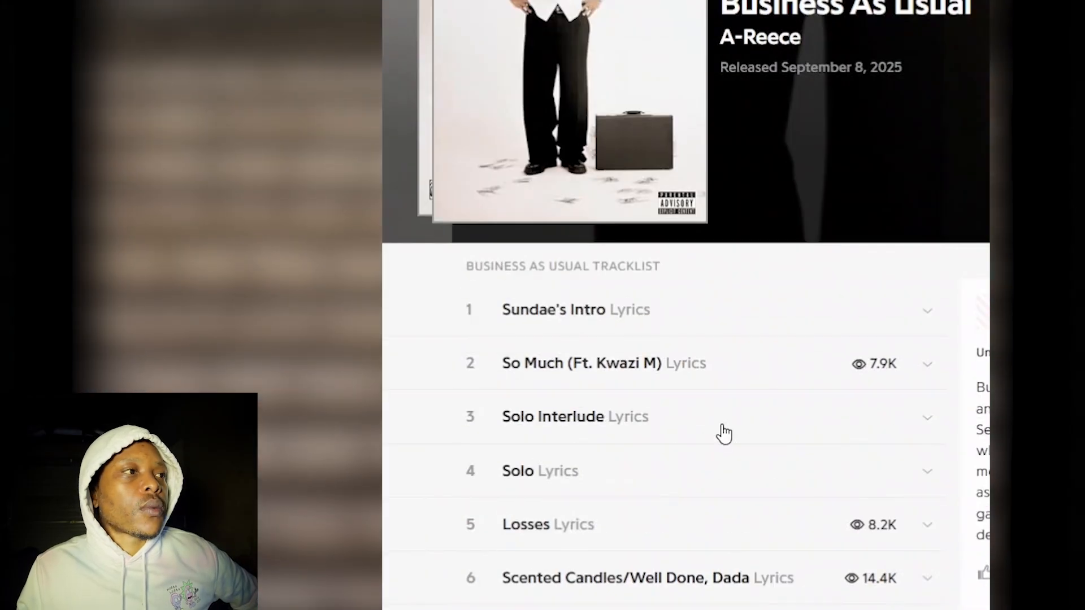
scroll(725, 434, down, 3)
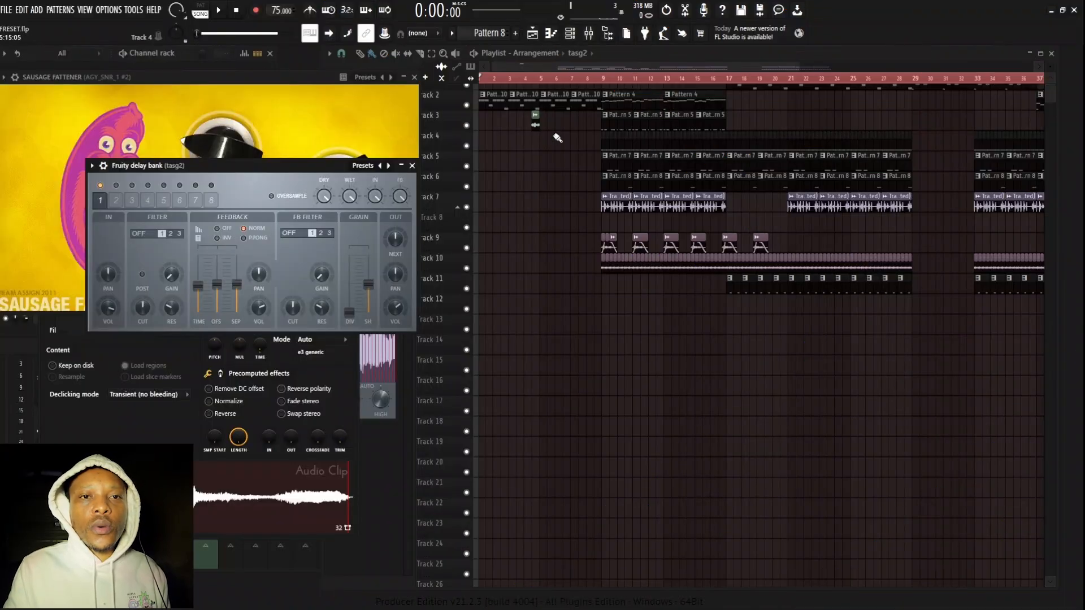
- Switch to FL Studio and maximize the Playlist window
click(529, 67)
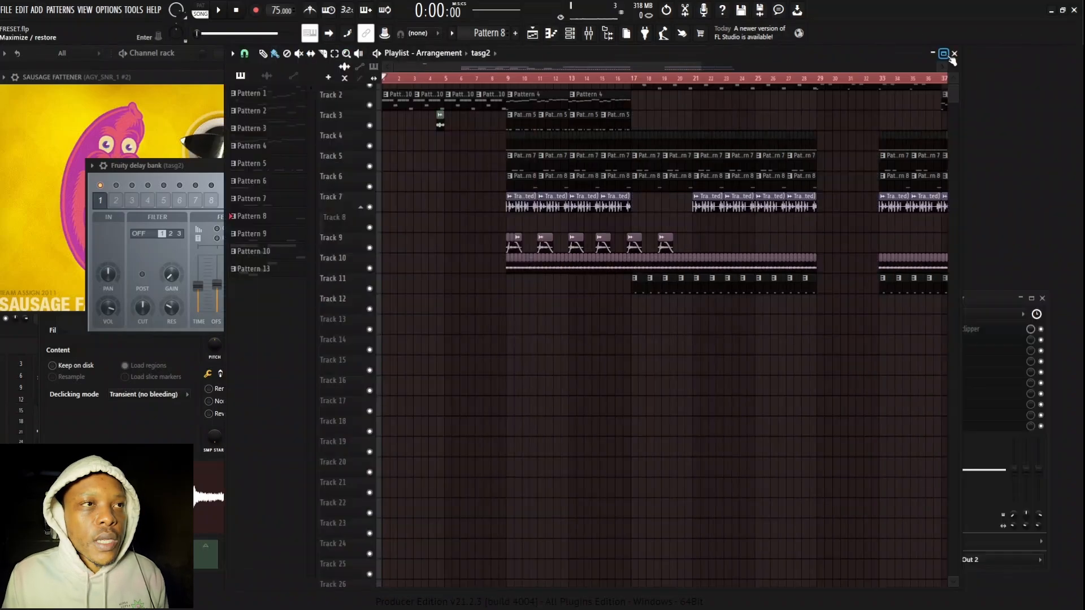
click(945, 55)
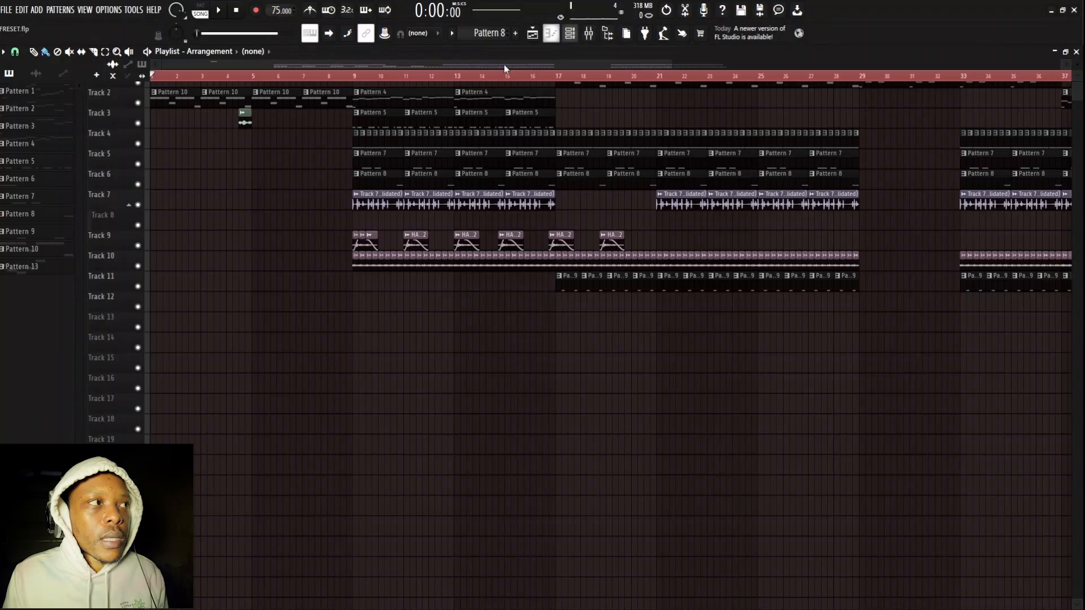
- Inspect the 2 61 BPM D#min sample in Fruity Slicer with its slicing options, then close it and the Channel rack
click(576, 36)
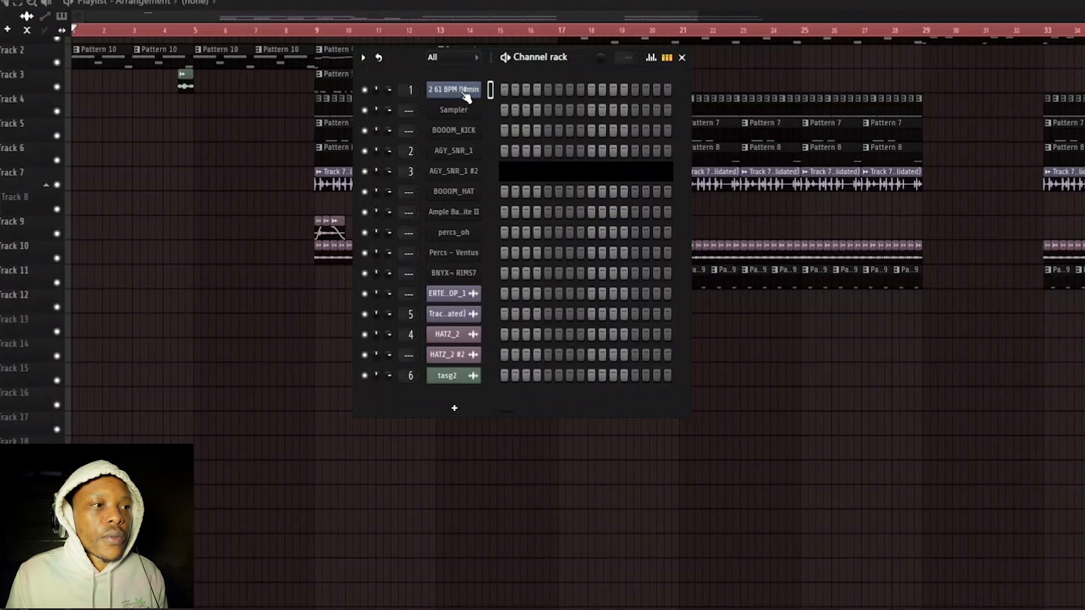
click(464, 95)
drag(252, 209, 555, 99)
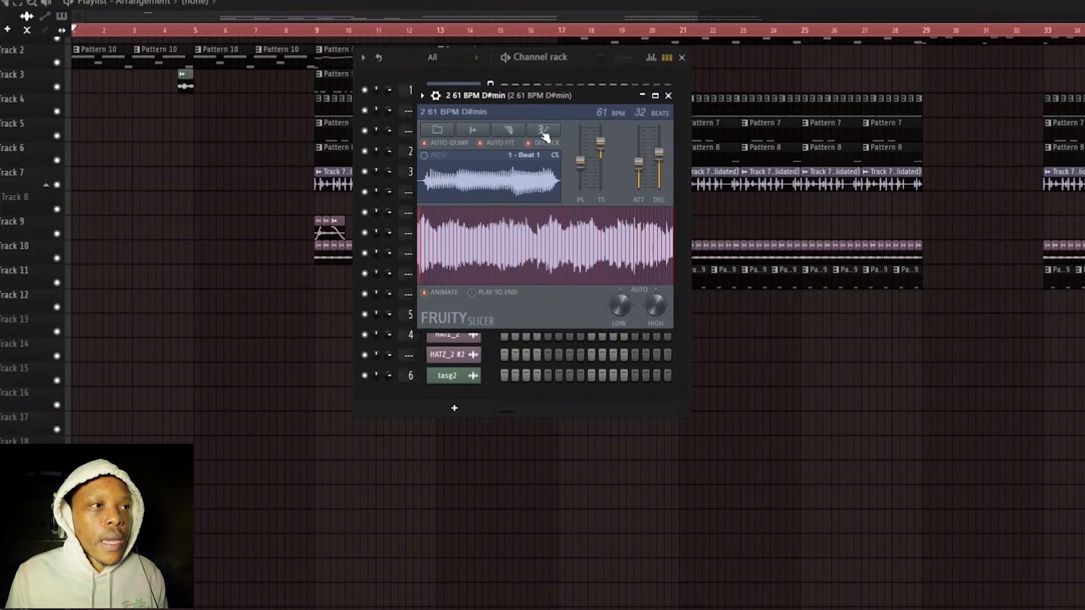
click(515, 132)
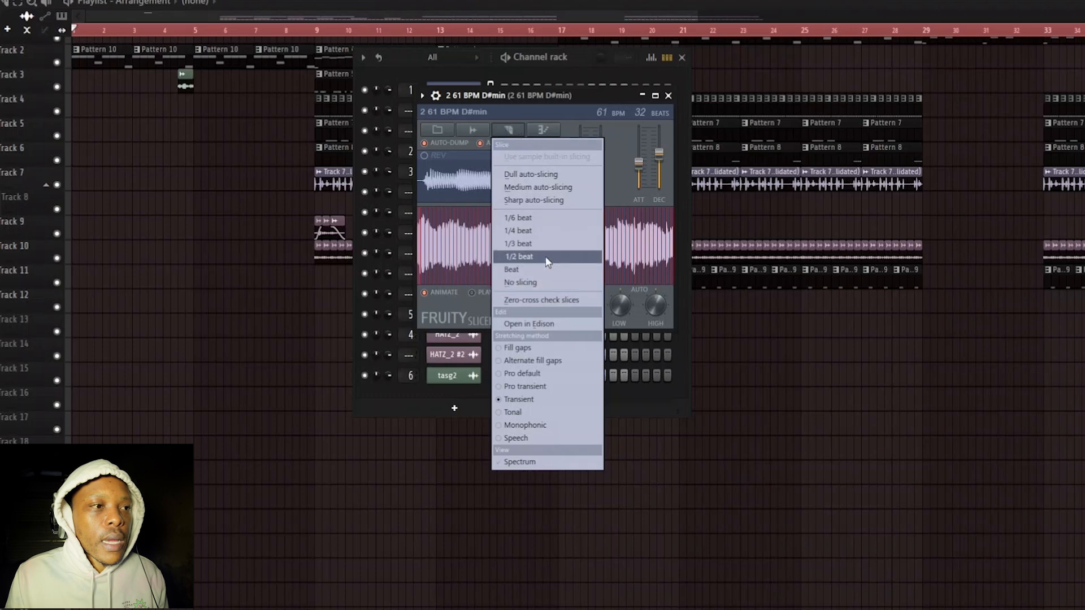
click(673, 97)
click(669, 96)
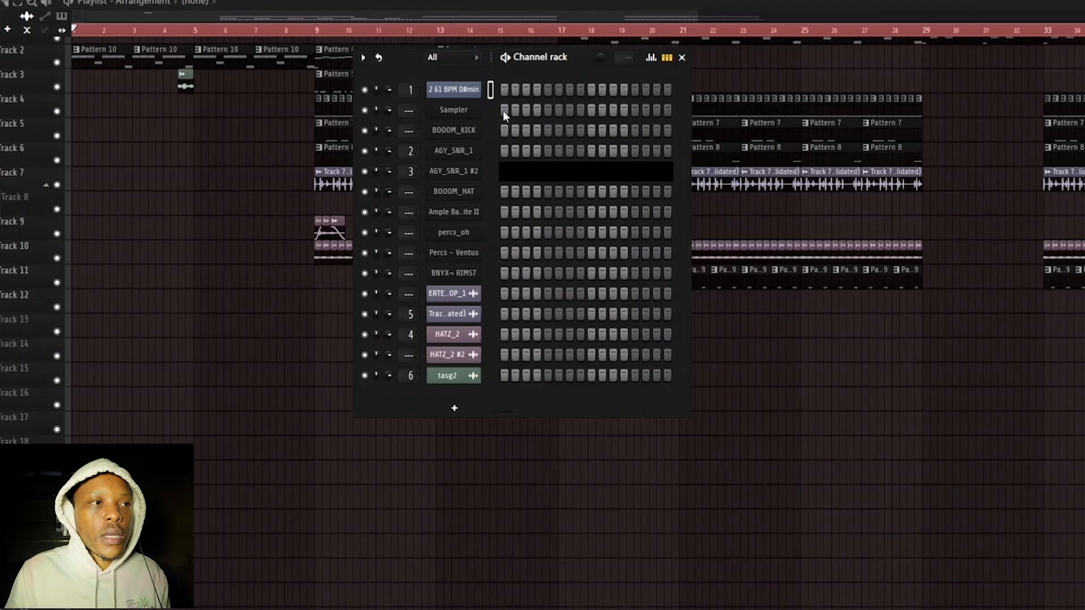
click(453, 90)
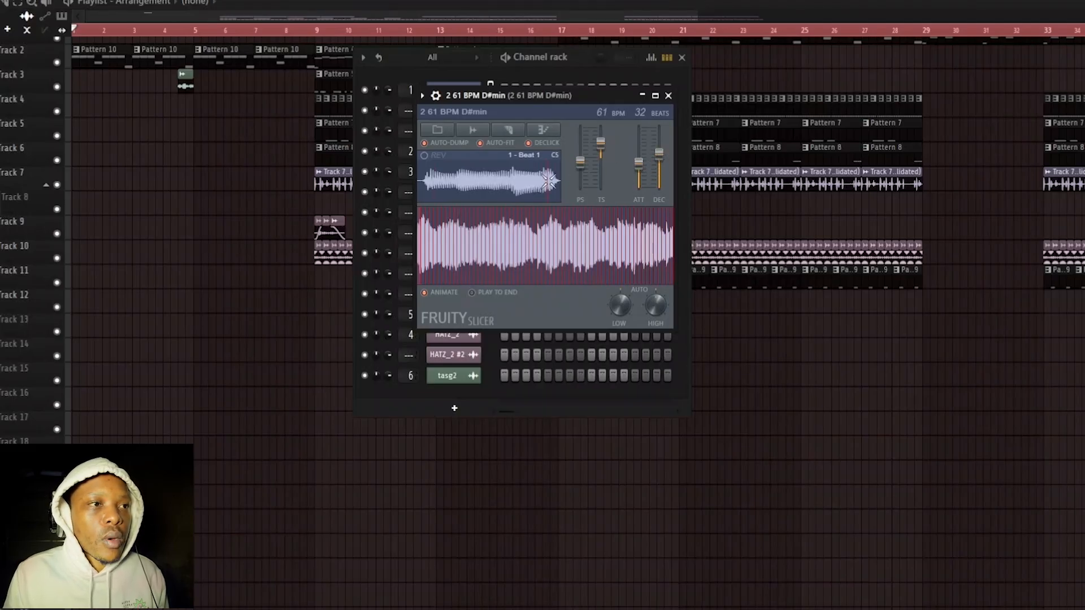
click(643, 96)
click(684, 59)
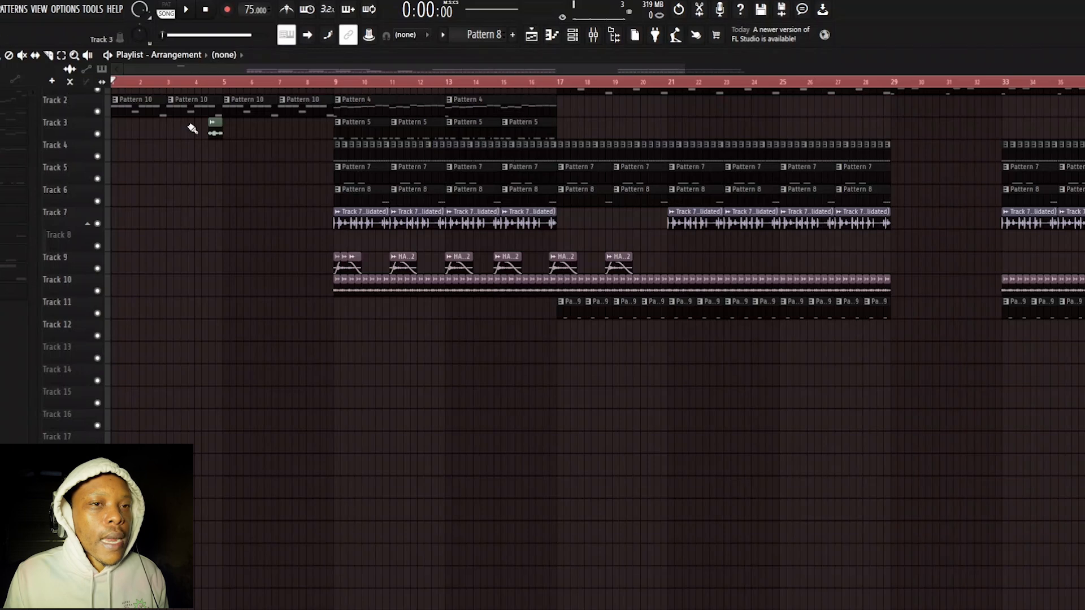
- Play the arrangement's opening Pattern 10 section from the start and stop playback
click(189, 11)
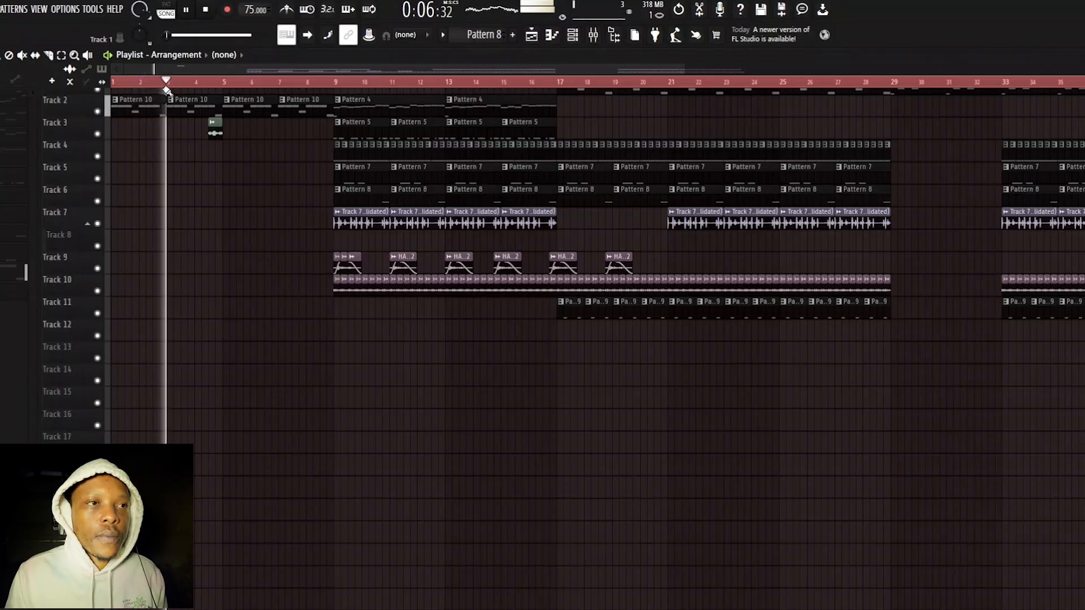
click(205, 14)
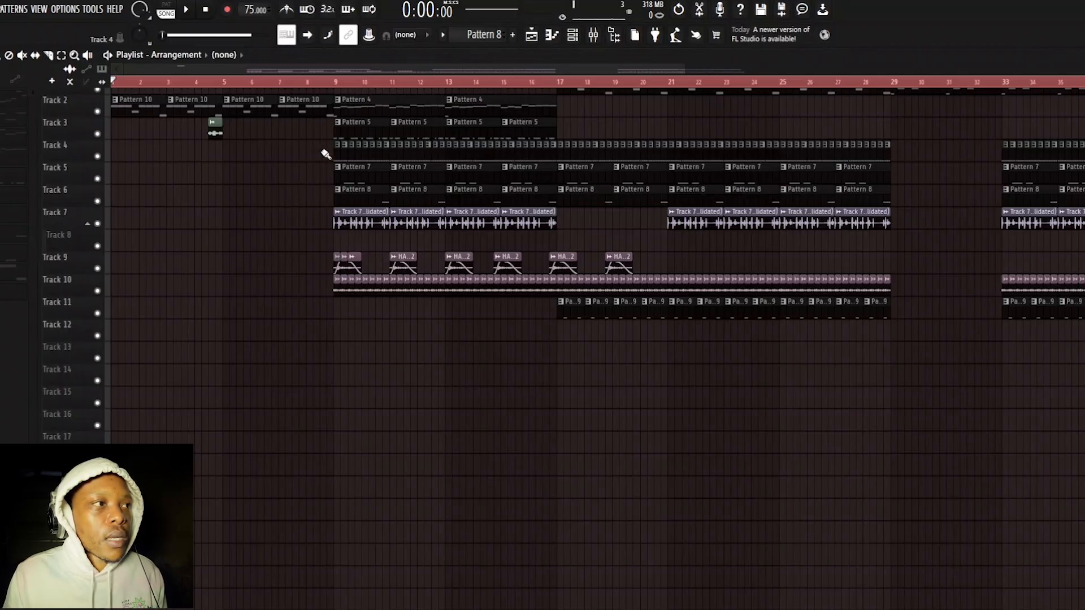
- Move the drumz_snare roll _3 81bpn clip on Track 11 to start midway through bar 8 and adjust its time stretching
key(F9)
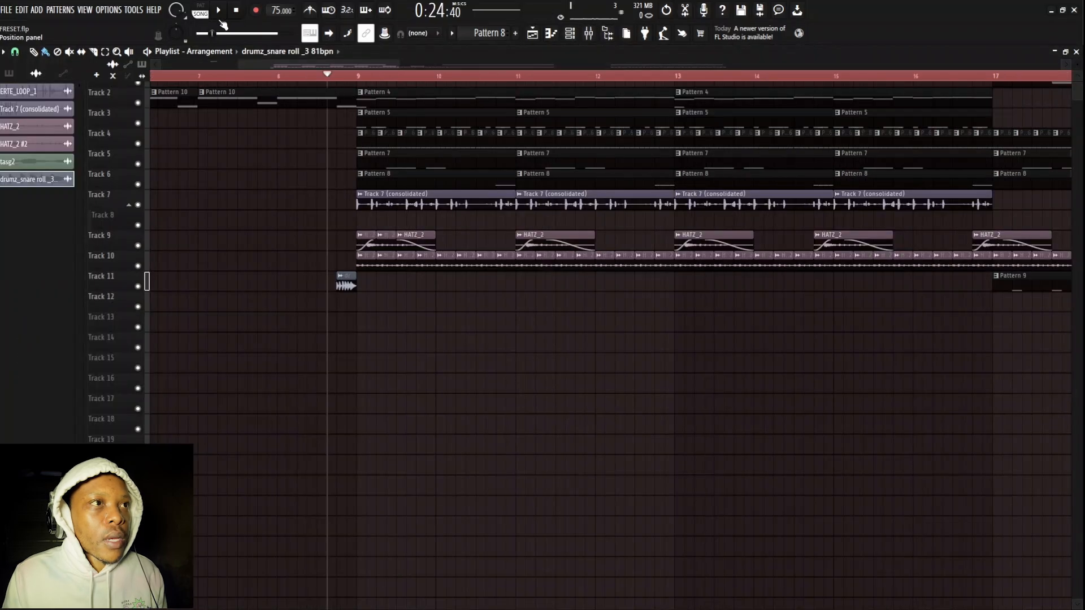
drag(330, 92, 333, 92)
drag(487, 287, 479, 287)
double_click(478, 287)
mouse_move(645, 388)
mouse_down()
mouse_move(644, 373)
mouse_move(646, 391)
mouse_up()
click(736, 324)
drag(487, 290, 460, 294)
double_click(469, 287)
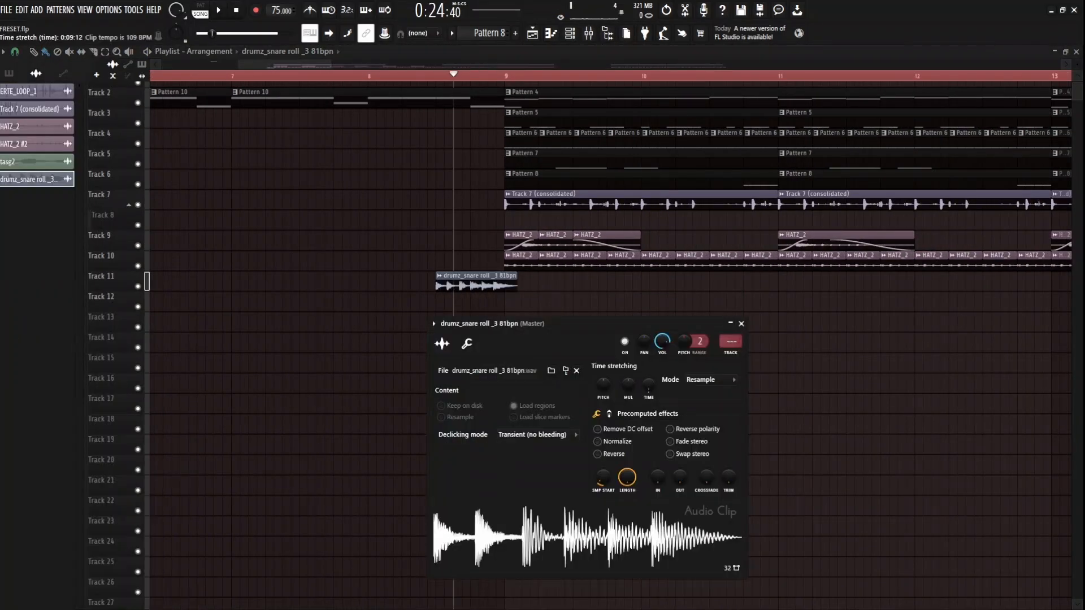
- Shorten the snare roll's time stretch so it ends at bar 9, and audition it from just before the clip
drag(648, 387, 648, 382)
key(space)
key(space)
key(space)
key(space)
click(428, 75)
click(741, 324)
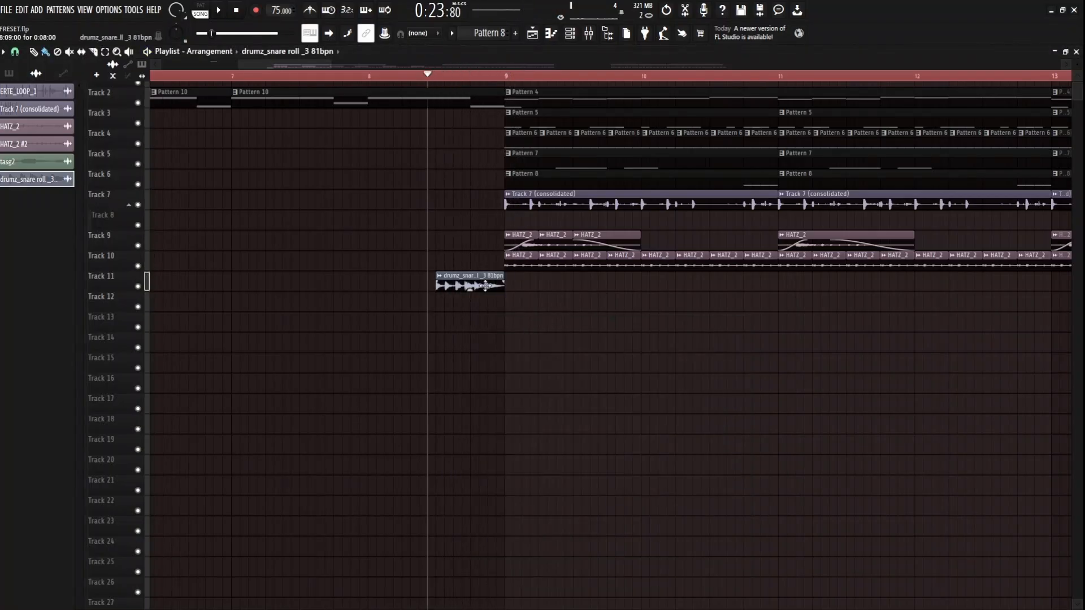
- Adjust the snare roll's sample start and shift the clip slightly later so it runs just past bar 9
double_click(467, 290)
drag(603, 477, 603, 497)
key(space)
click(741, 324)
key(space)
drag(469, 286, 476, 285)
- Add a fade-in of about 0.95 s and a fade-out to the snare roll clip, auditioning the transition into bar 9
key(space)
key(space)
key(space)
key(space)
key(space)
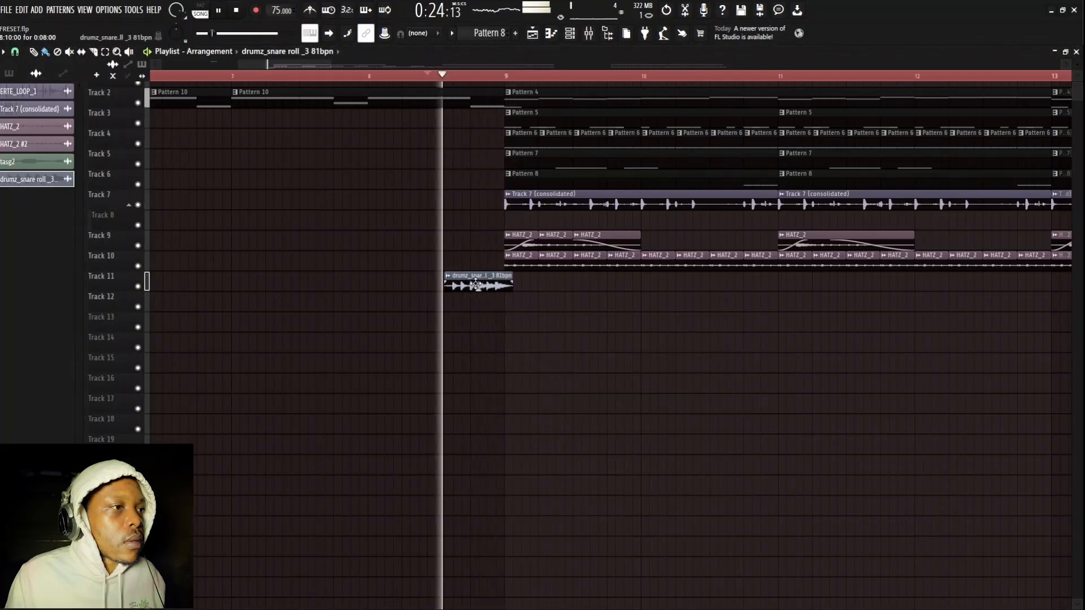
key(space)
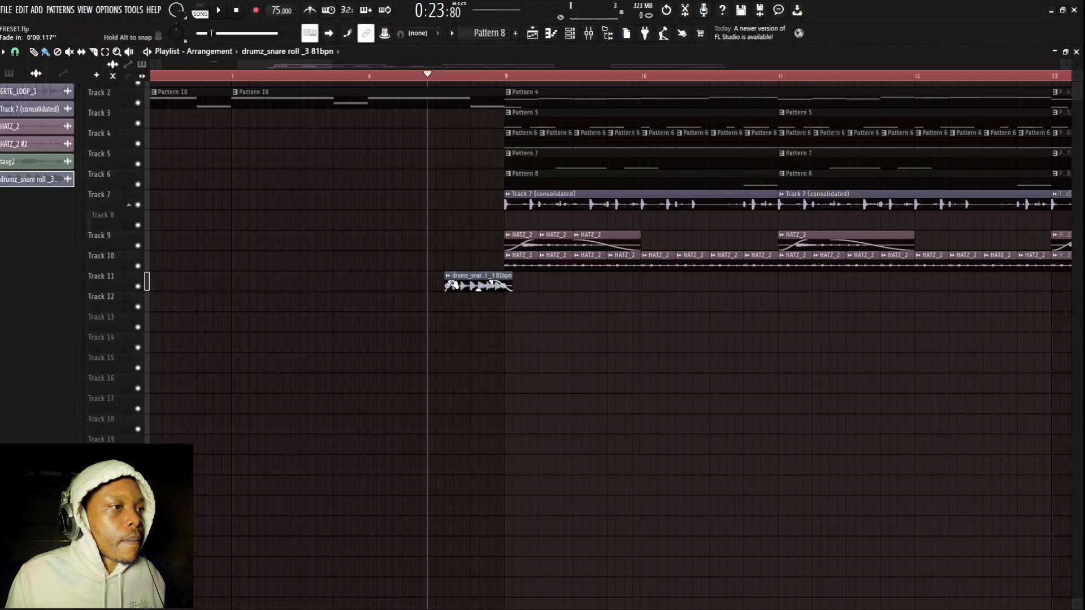
key(space)
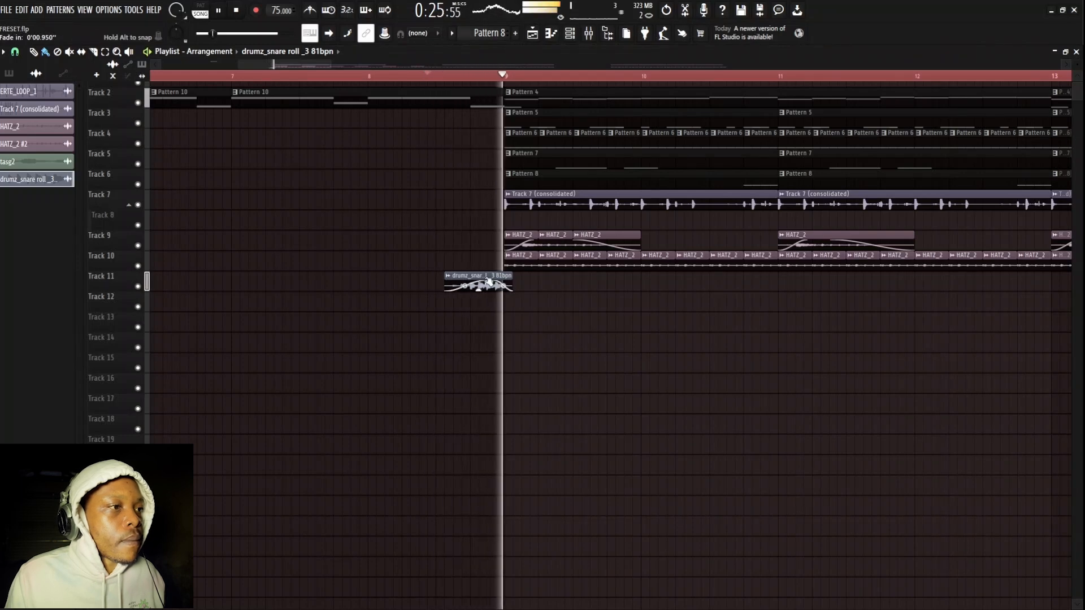
key(space)
key(space)
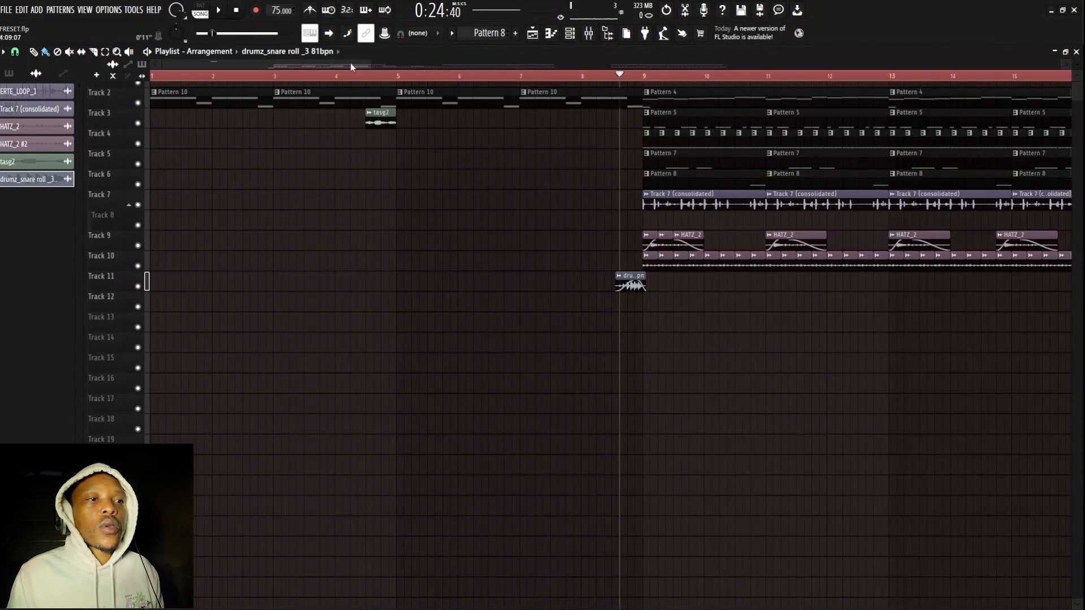
- Play soloed Track 2 from bar 9, examine Pattern 4's sliced sample notes in the Piano roll, and stop playback
drag(351, 67, 432, 72)
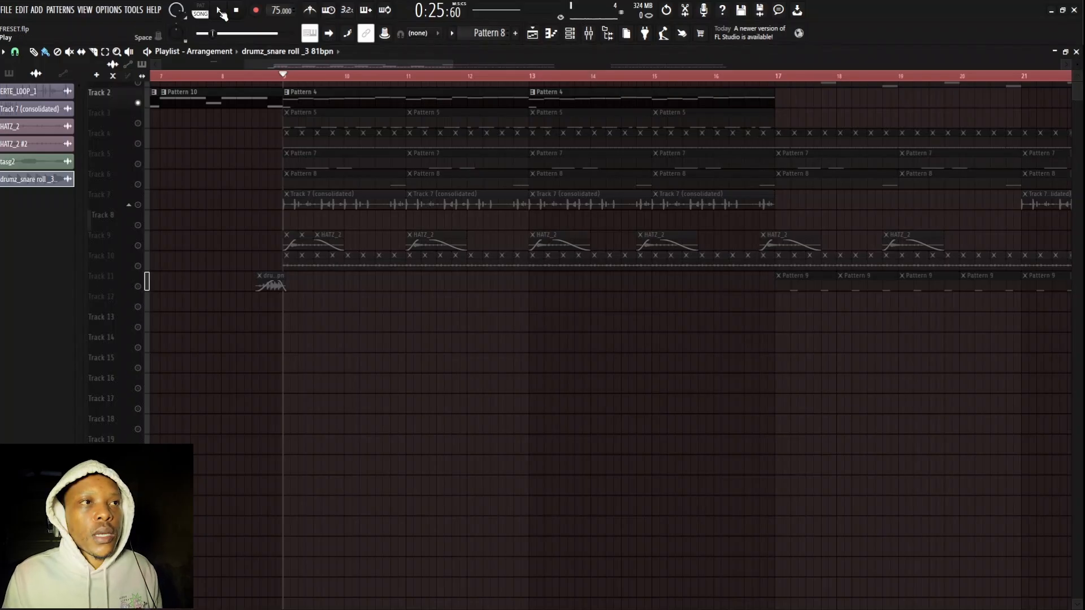
click(221, 12)
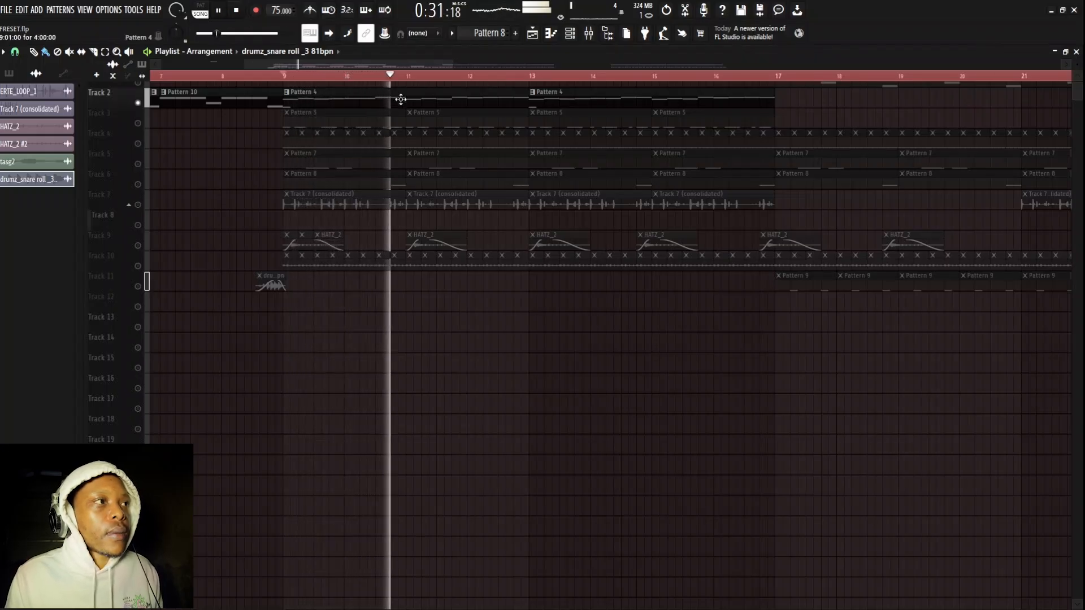
double_click(439, 94)
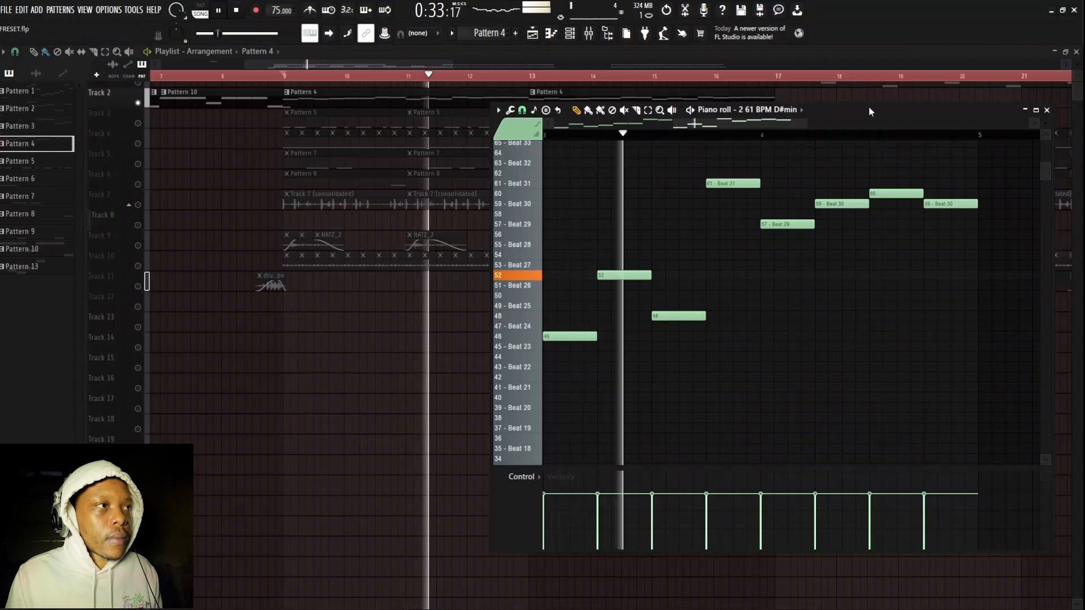
drag(870, 110, 565, 90)
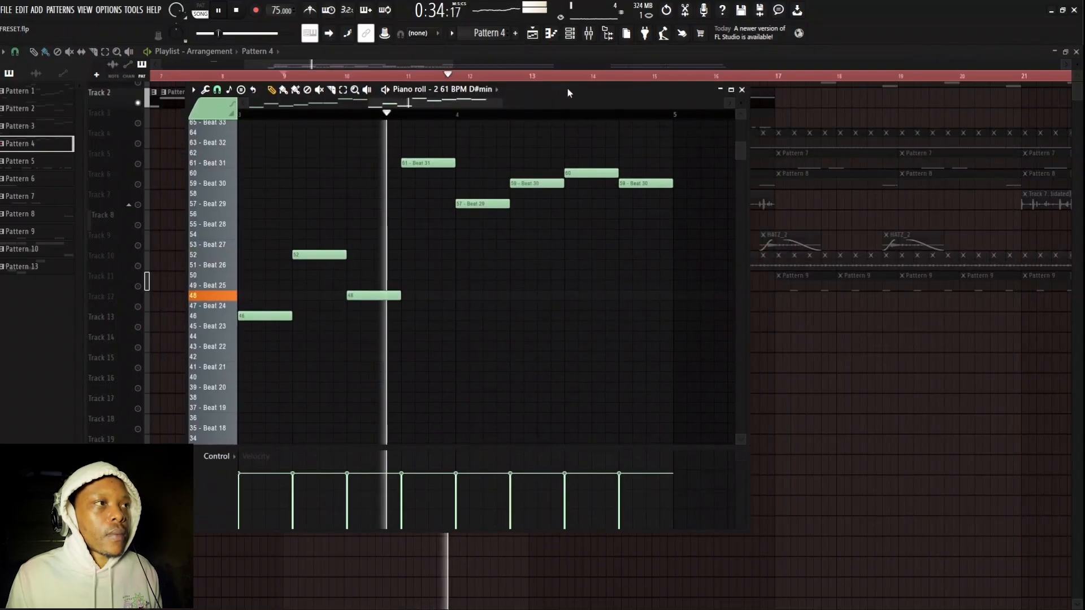
click(744, 91)
key(space)
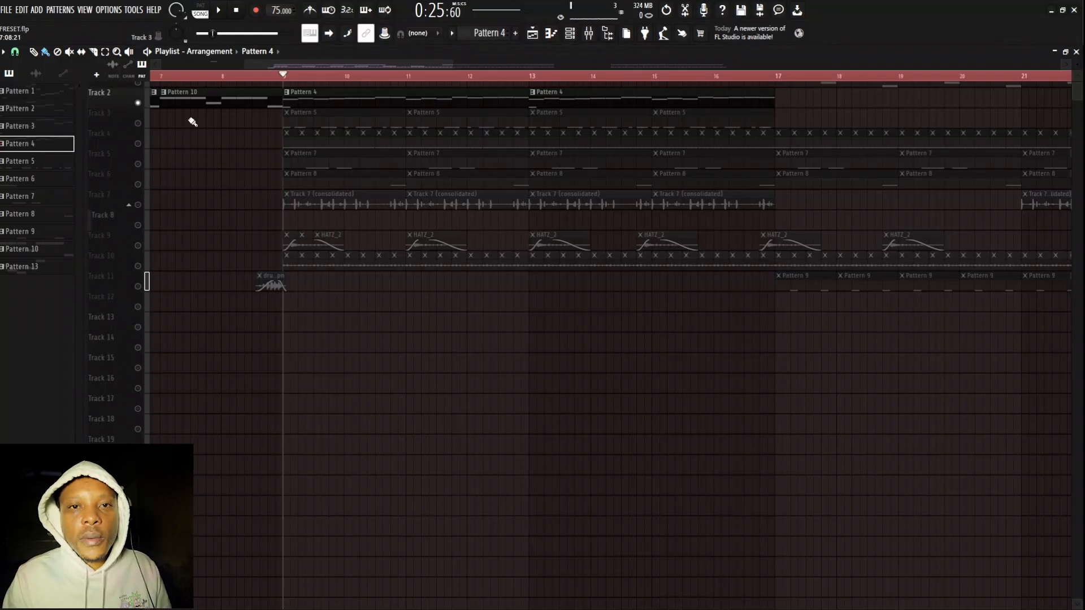
- Solo Track 3, examine Pattern 5's BOOOM_KICK and AGY_SNR_1 parts in the Piano roll and Channel rack, and return to the Playlist
right_click(138, 124)
double_click(343, 110)
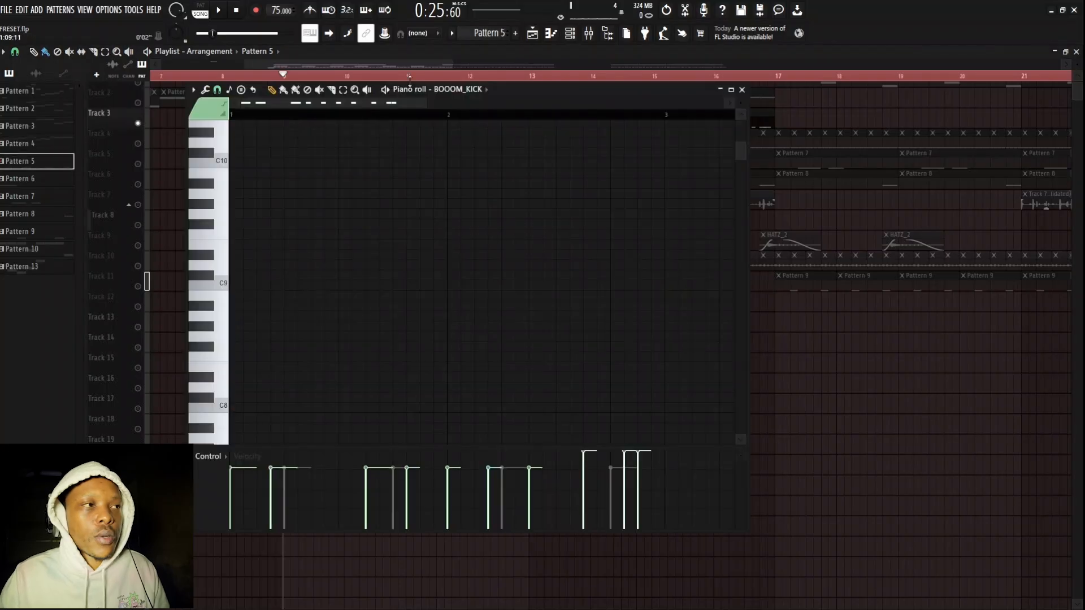
click(570, 33)
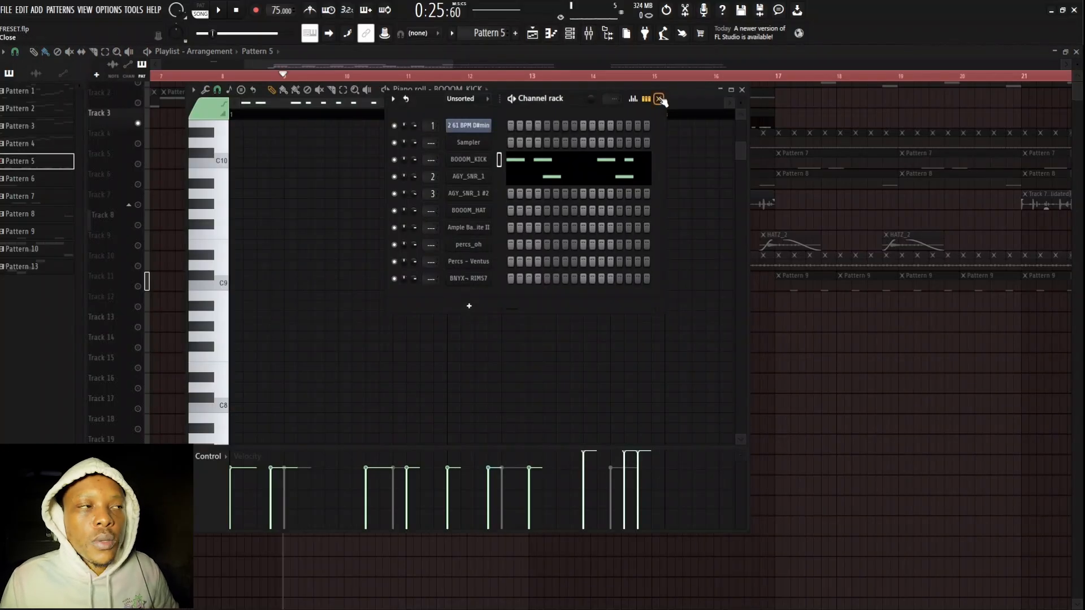
click(660, 99)
click(572, 34)
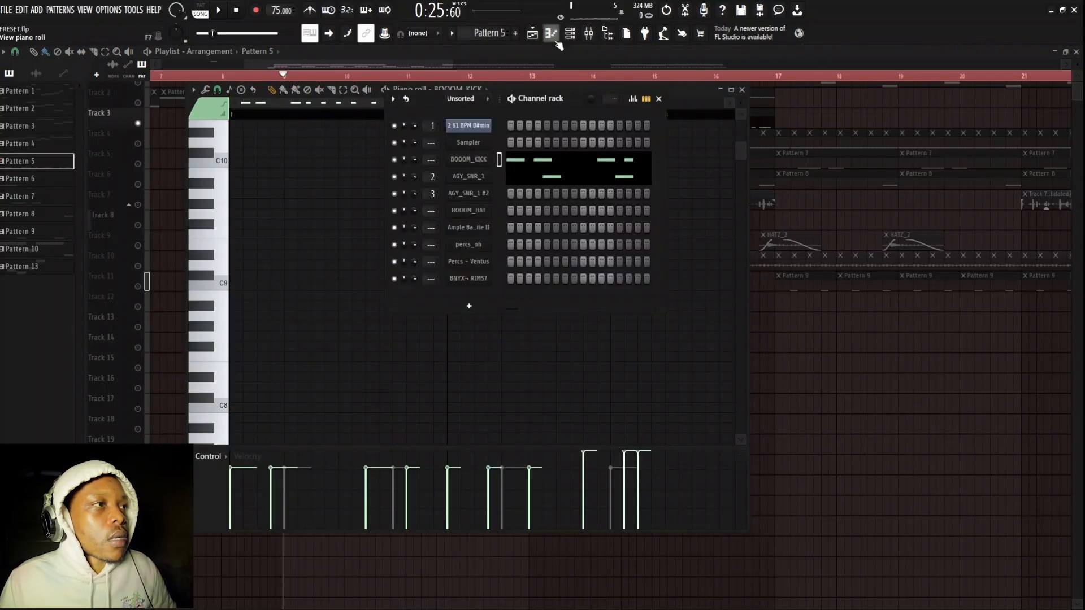
click(527, 35)
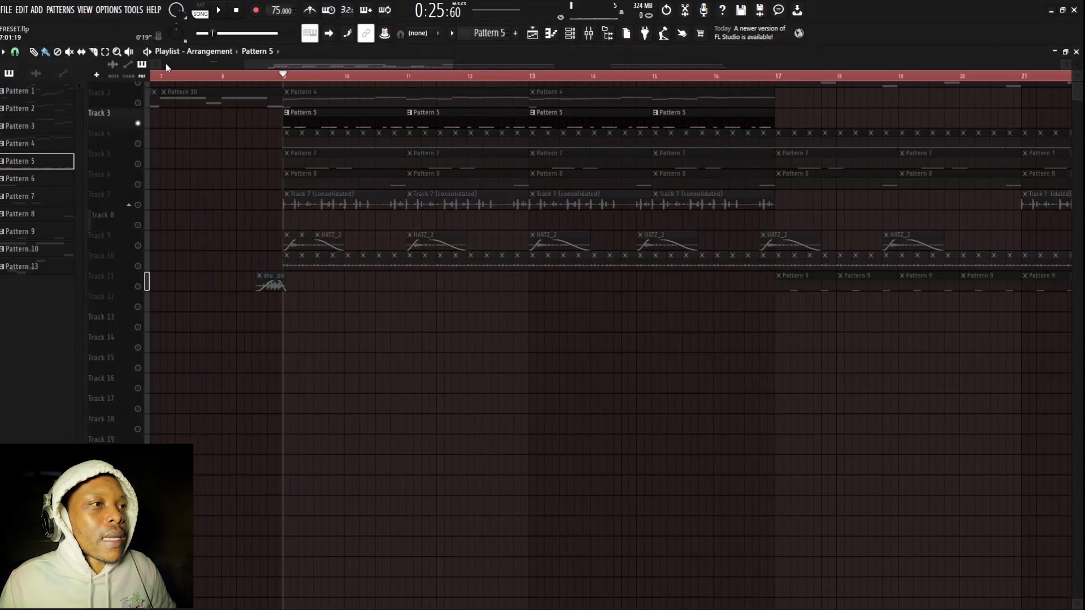
- Play the soloed Pattern 5 kick and snare groove from bar 9 twice and stop playback
click(222, 9)
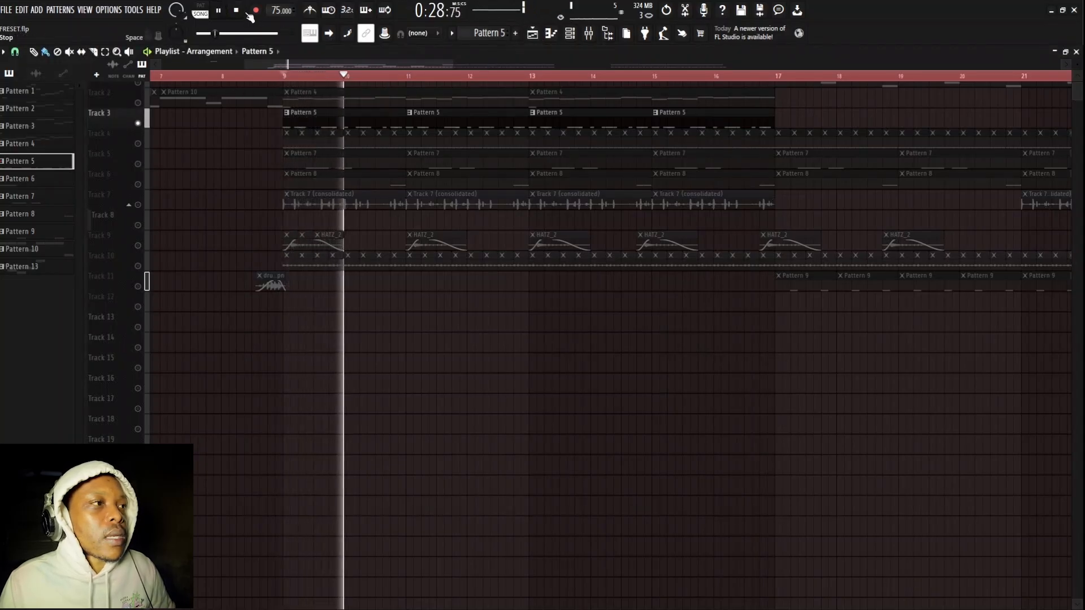
click(235, 9)
click(222, 10)
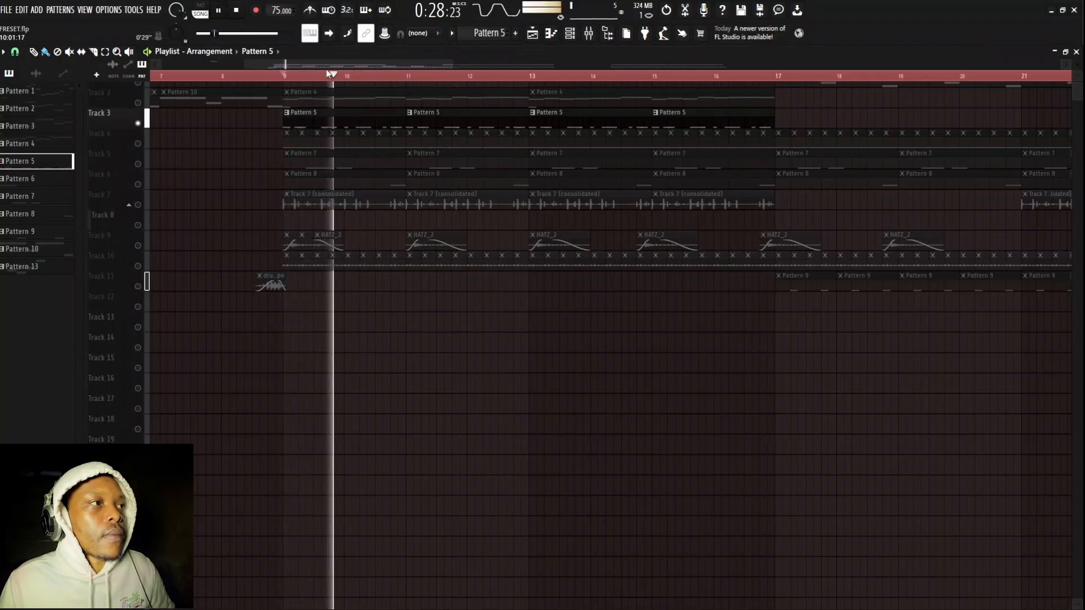
click(235, 10)
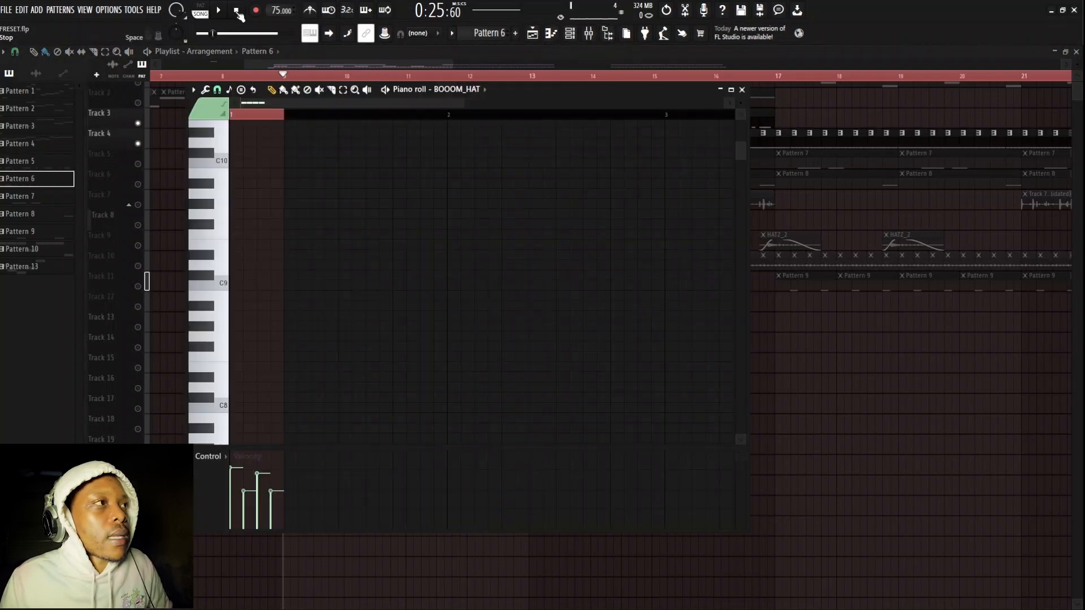
- Play Pattern 6 on its own and inspect its BOOOM_HAT notes in the Channel rack and Piano roll
click(219, 12)
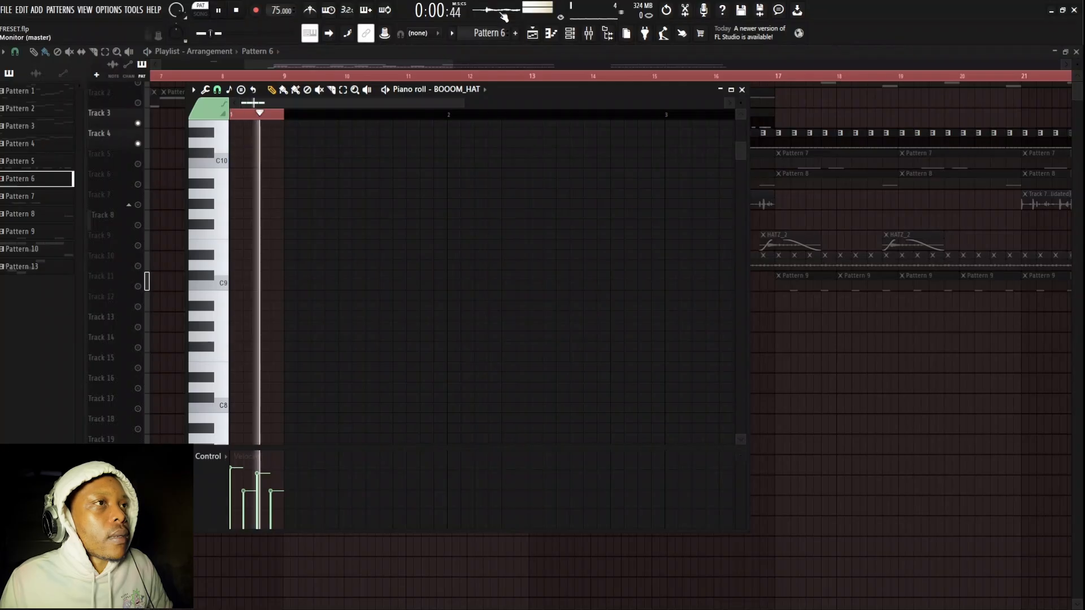
key(F7)
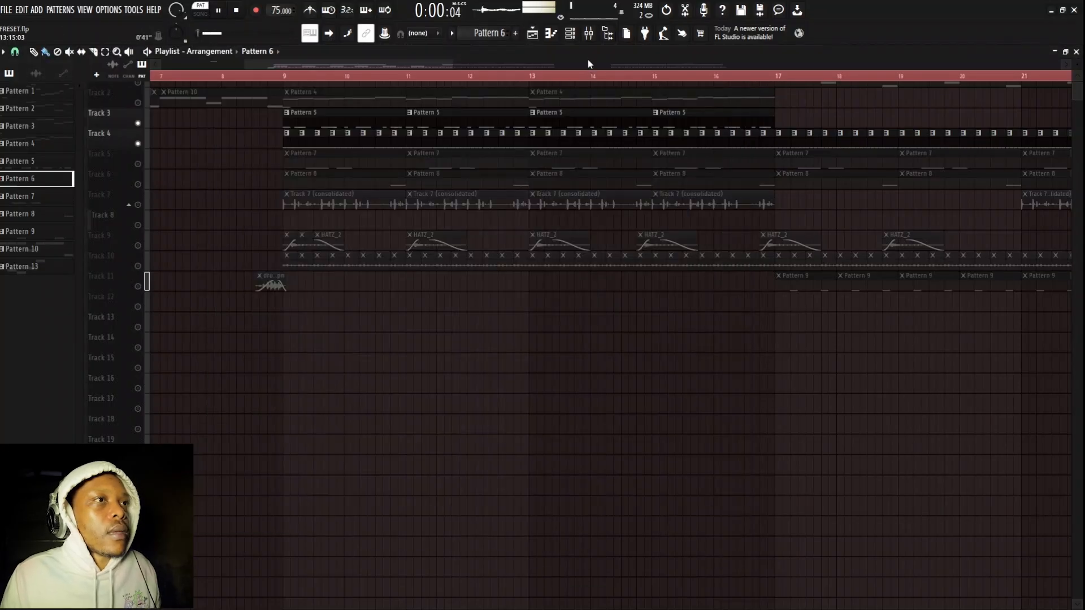
click(579, 35)
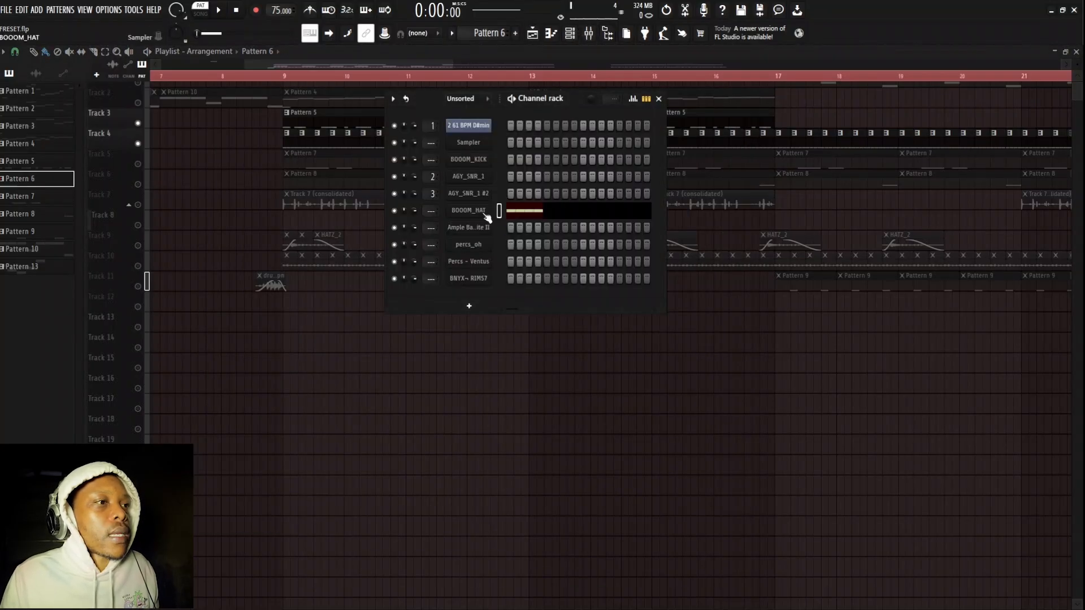
click(526, 216)
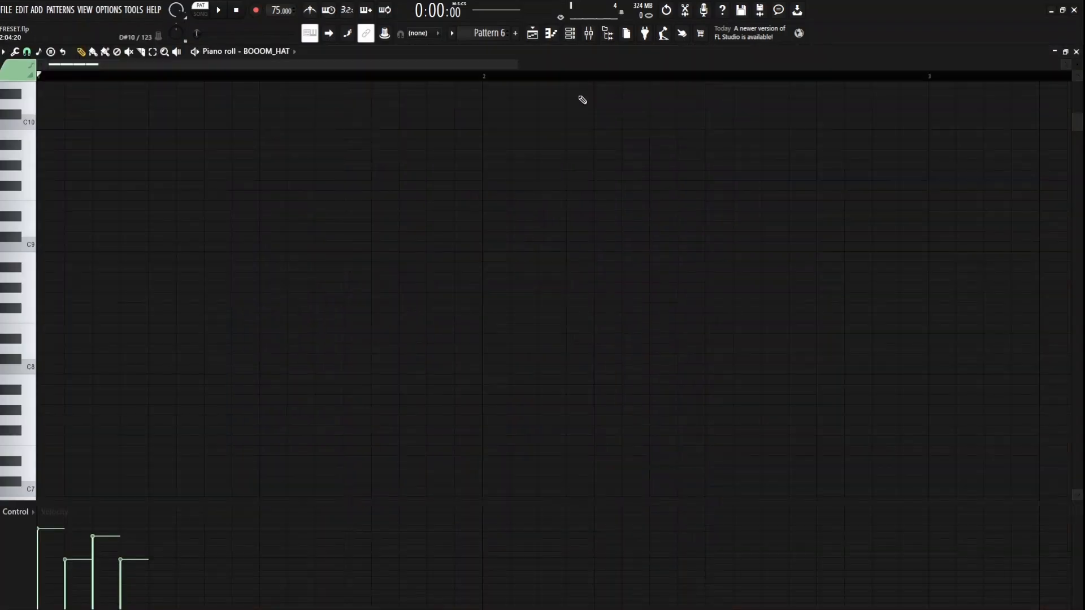
scroll(158, 337, down, 10)
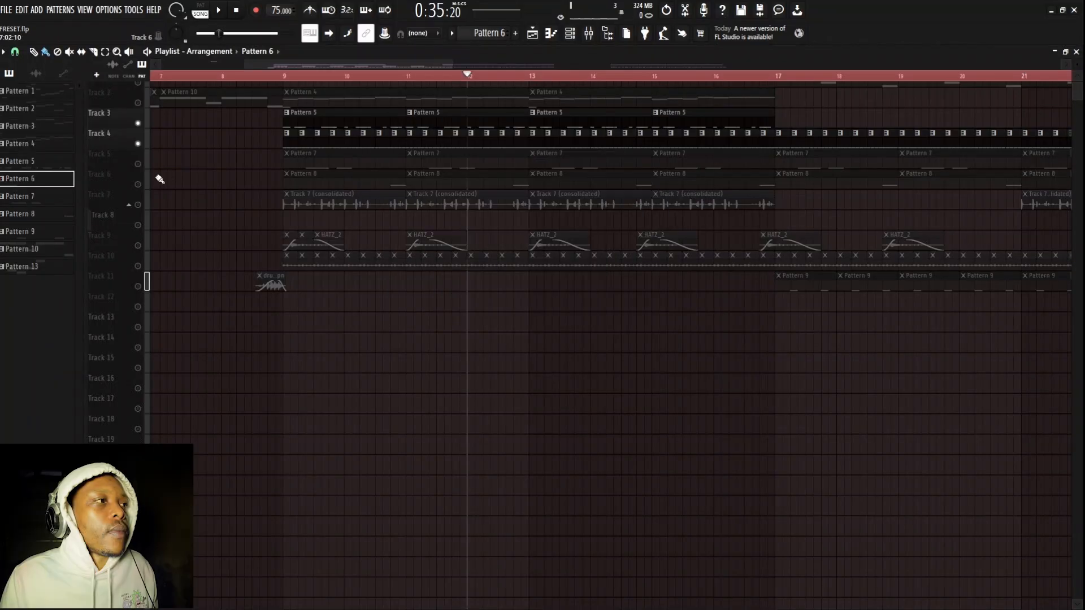
- Unmute Track 5, view Pattern 7's percs_oh notes in the Piano roll, and return to the Playlist
click(144, 167)
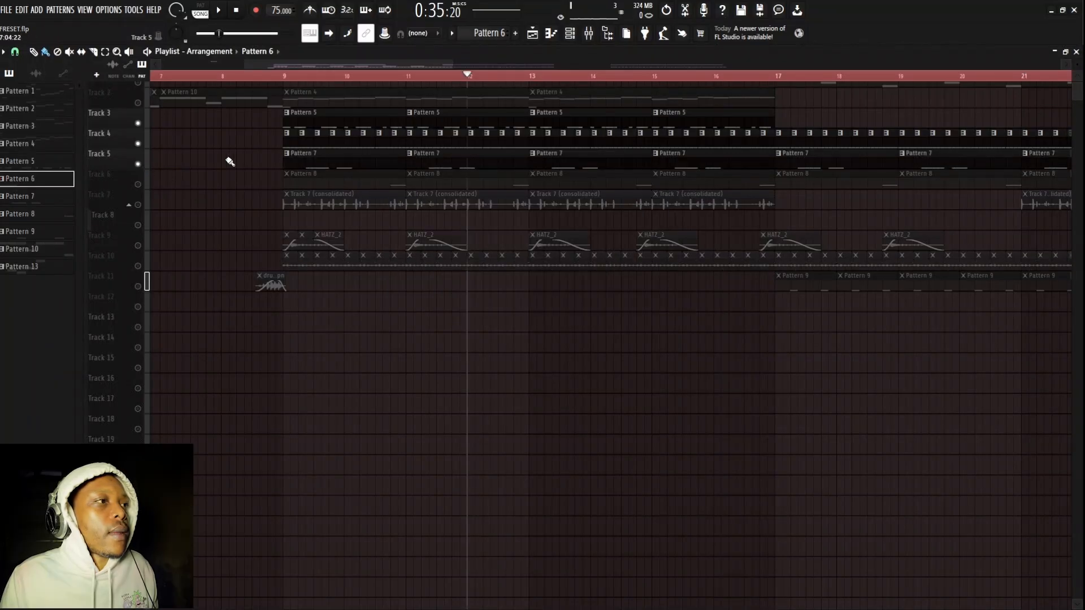
double_click(361, 161)
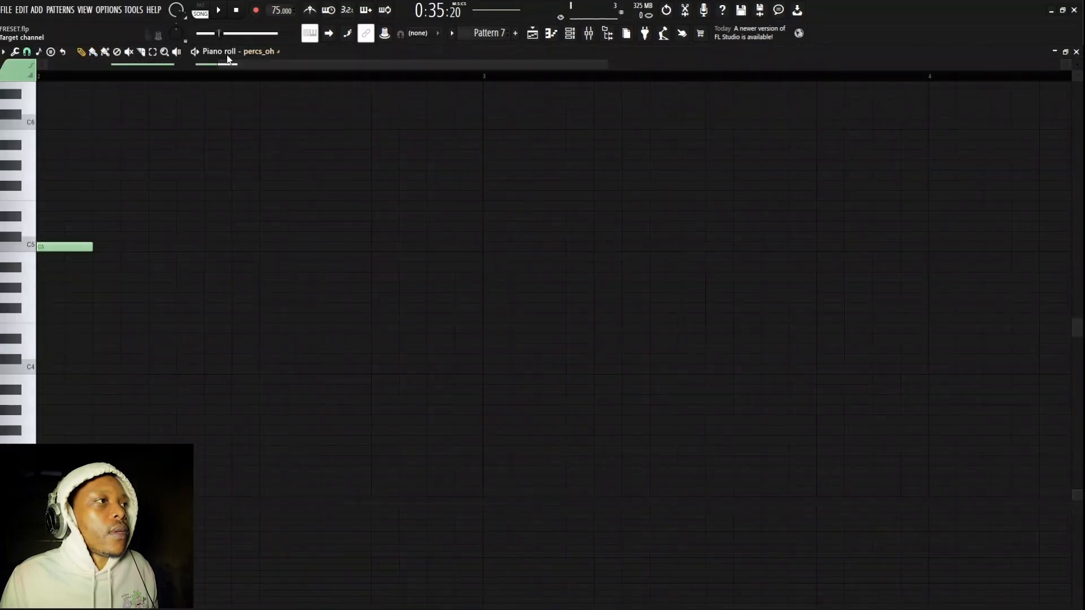
click(534, 34)
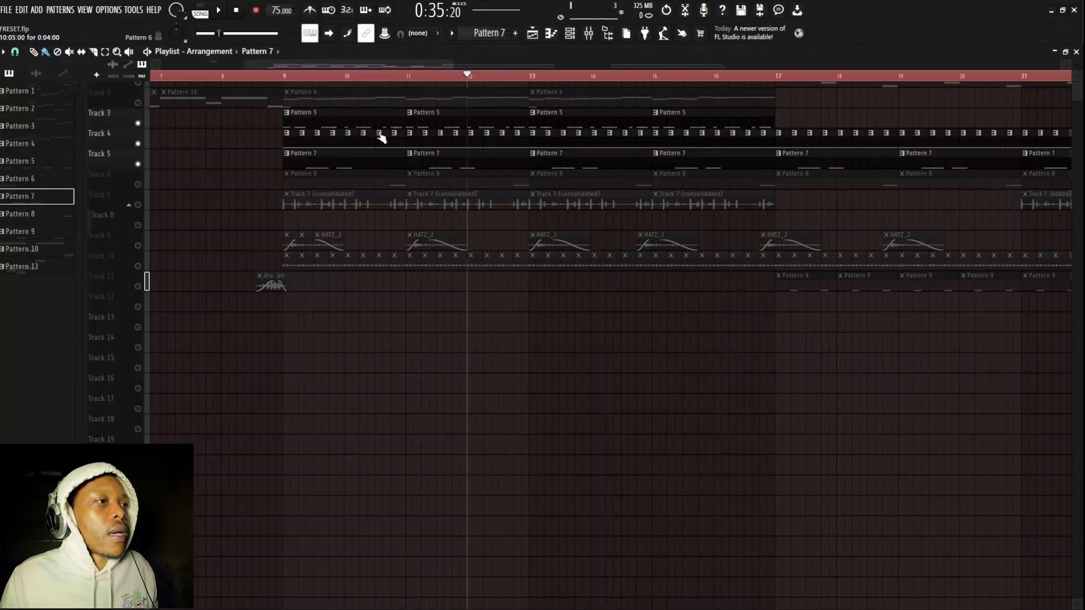
- Play Tracks 3, 4 and 5 together from shortly after bar 9, and stop playback
click(322, 78)
click(307, 78)
key(space)
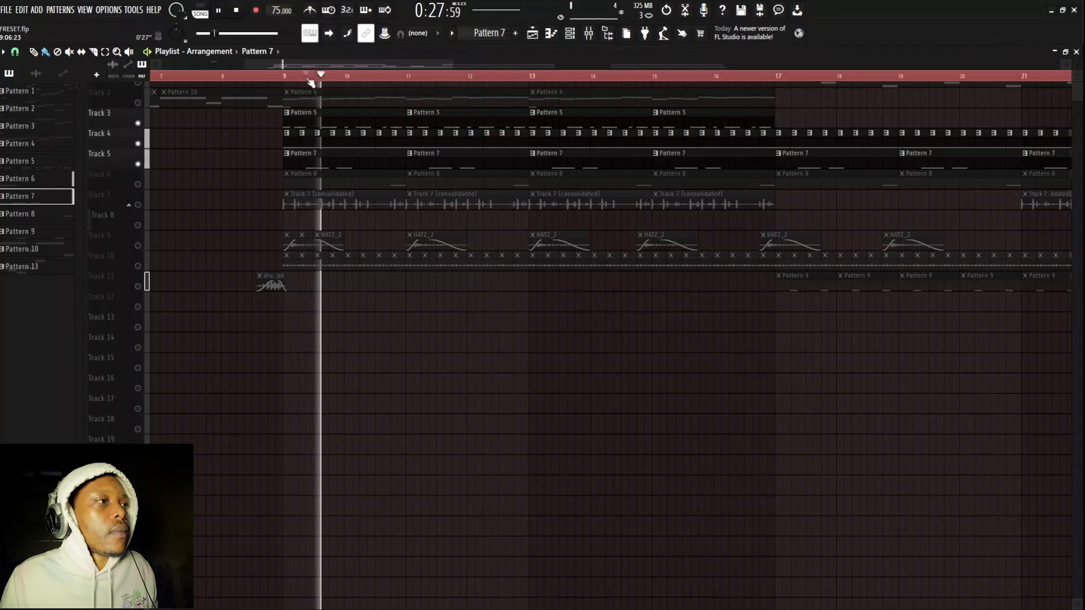
click(236, 10)
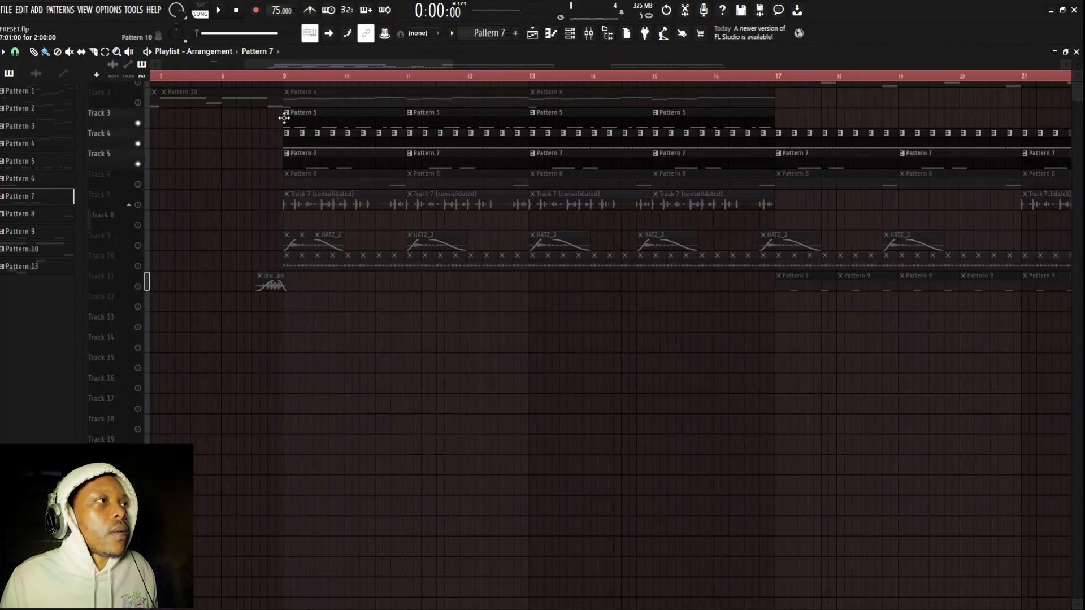
- Solo Track 6, examine Pattern 8's AGY_SNR_1 #2 snare notes in the Piano roll, and play them back in the Playlist
click(138, 184)
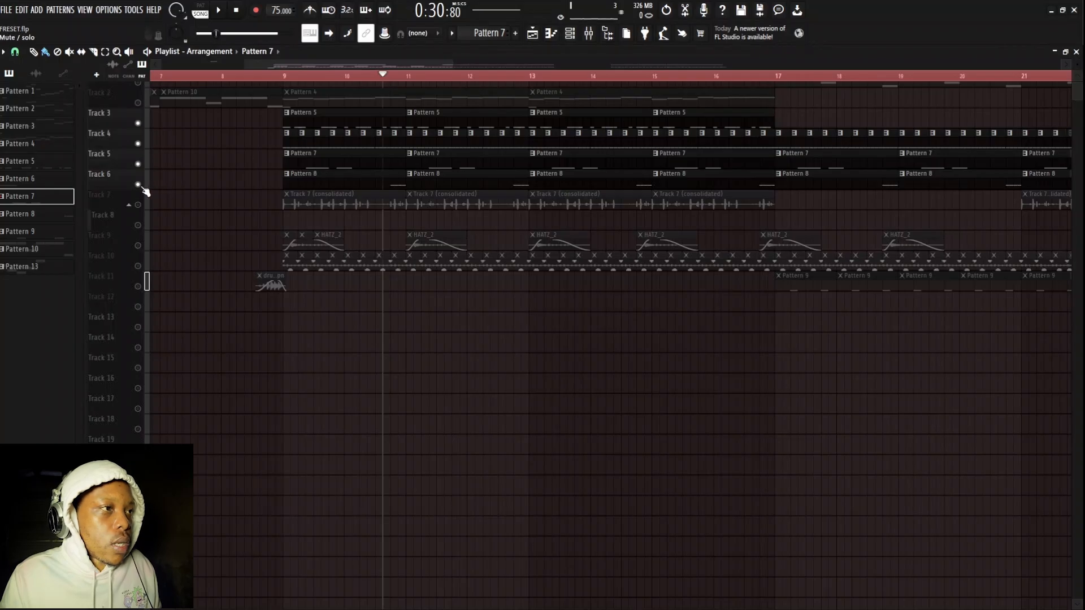
right_click(139, 184)
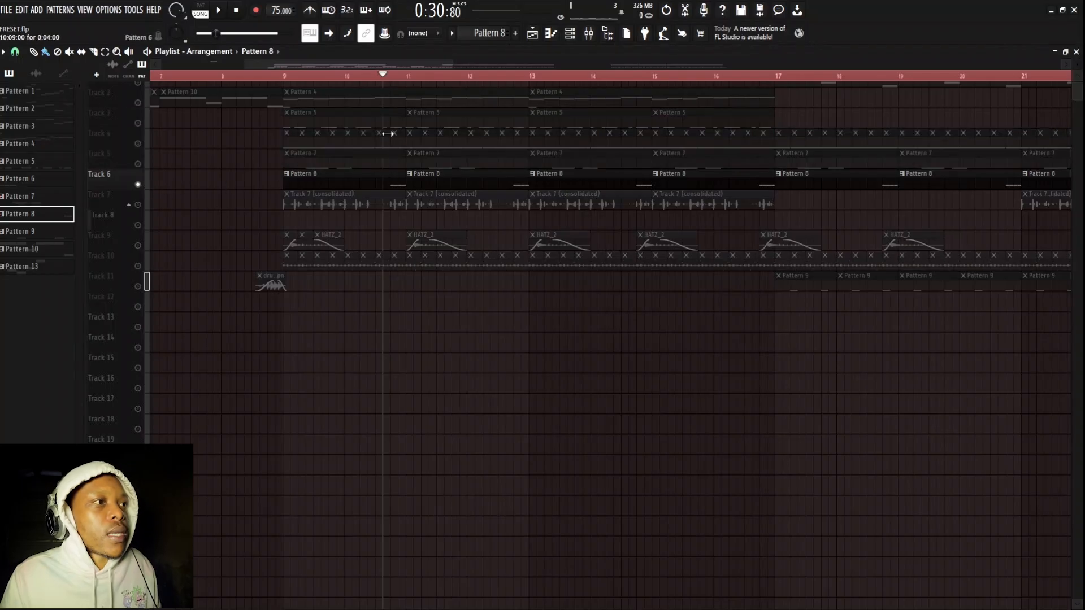
double_click(388, 185)
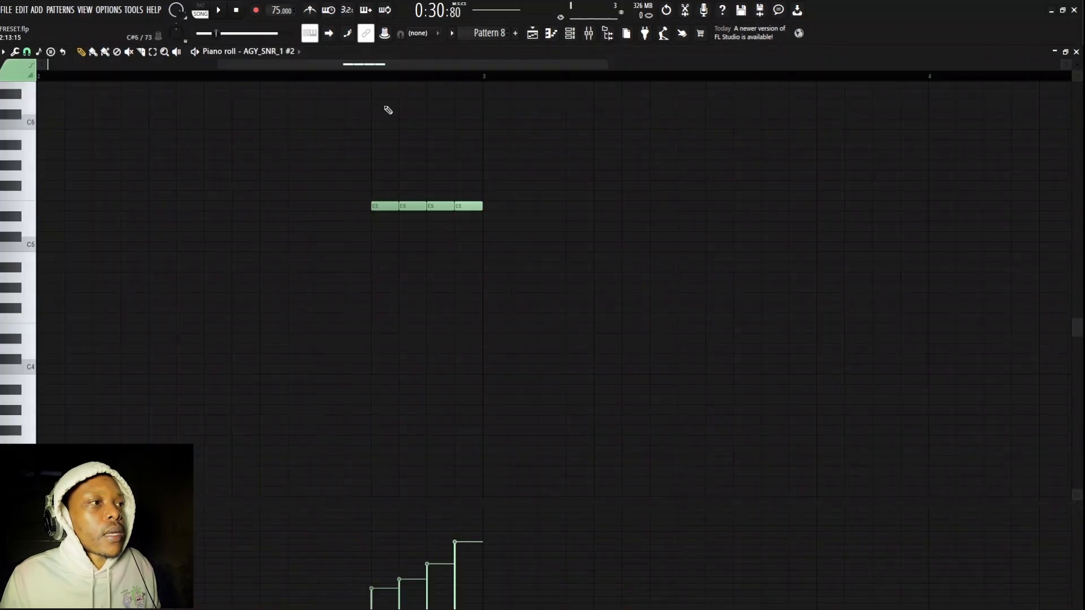
click(568, 34)
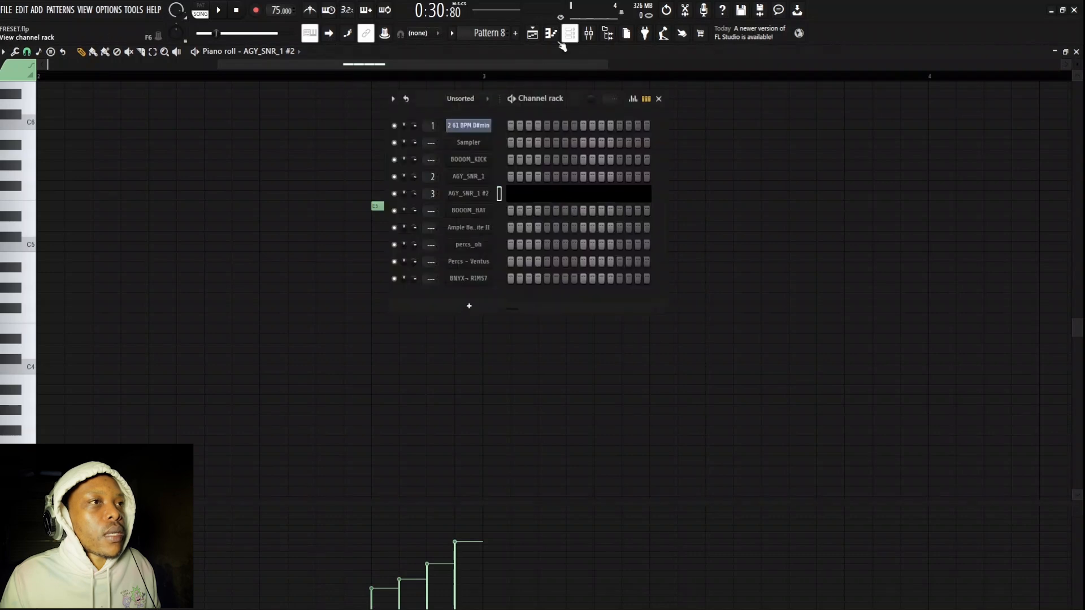
click(531, 34)
key(space)
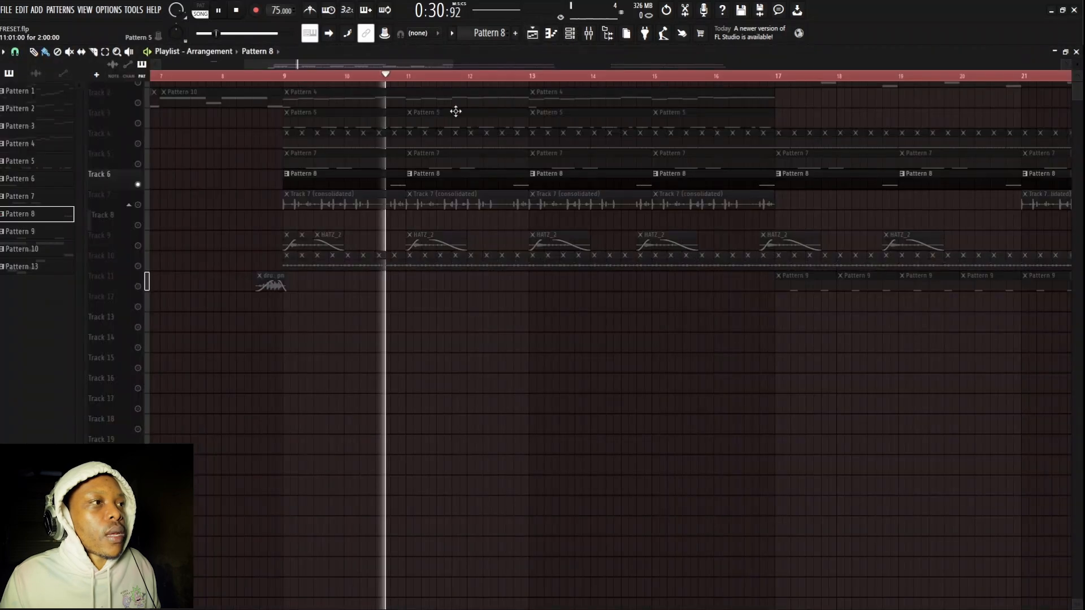
key(space)
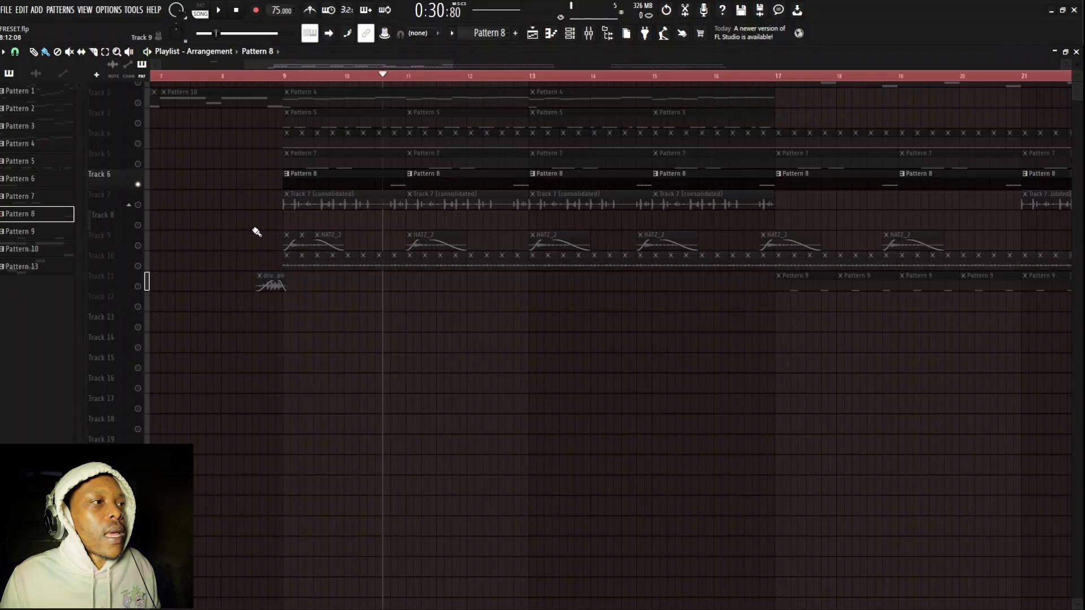
- Solo Track 7, select its consolidated audio clip, play it from bar 9, and stop playback
right_click(138, 205)
double_click(351, 194)
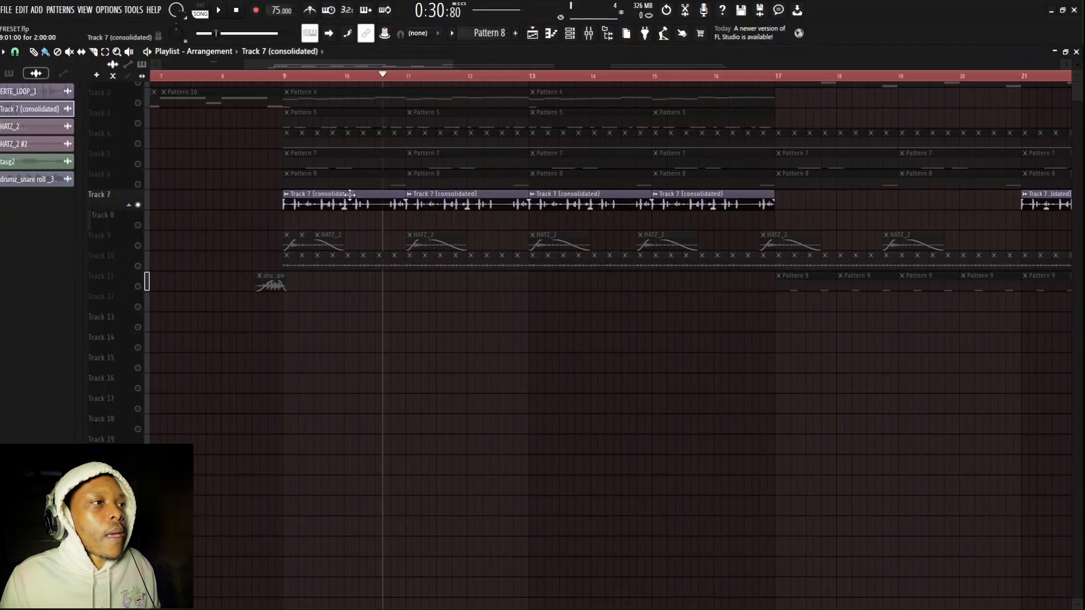
key(Escape)
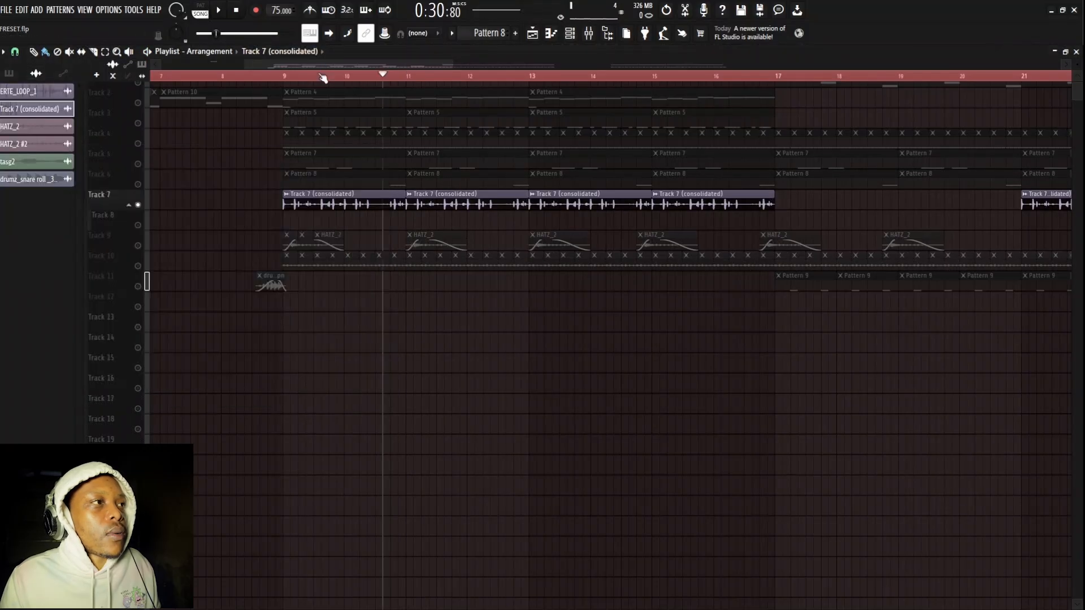
click(287, 79)
key(space)
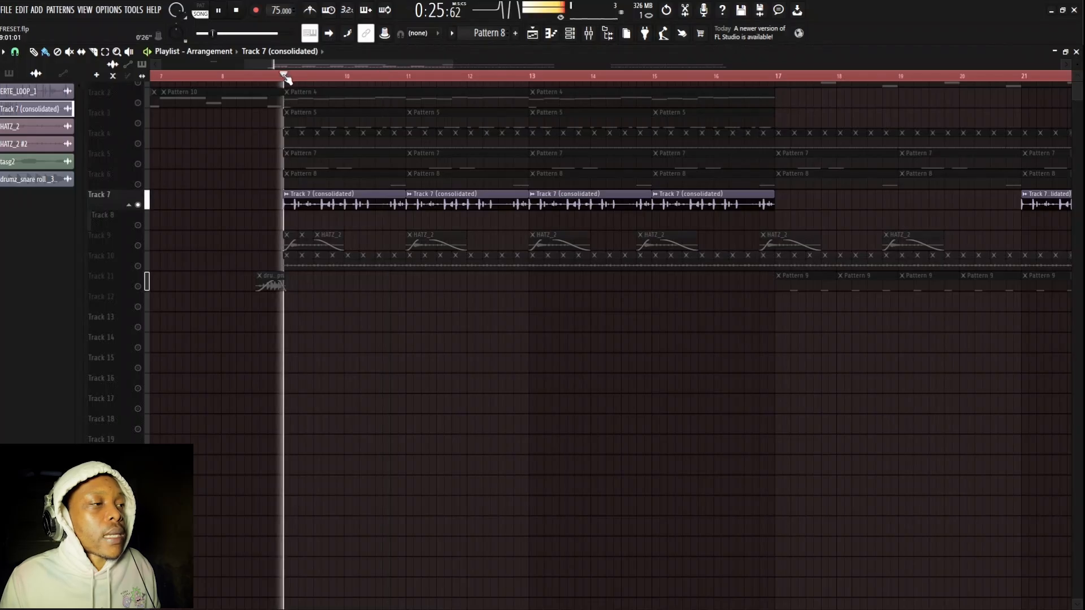
click(236, 12)
- Solo Track 9 and play its HATZ_2 clips from bar 9, stopping after the first bar or so
click(137, 247)
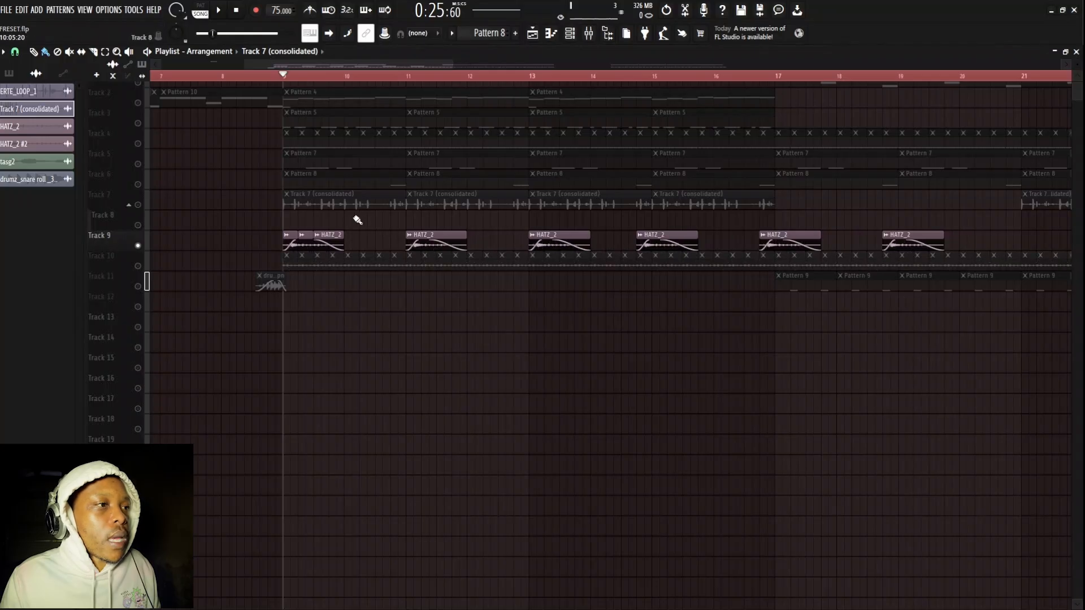
key(space)
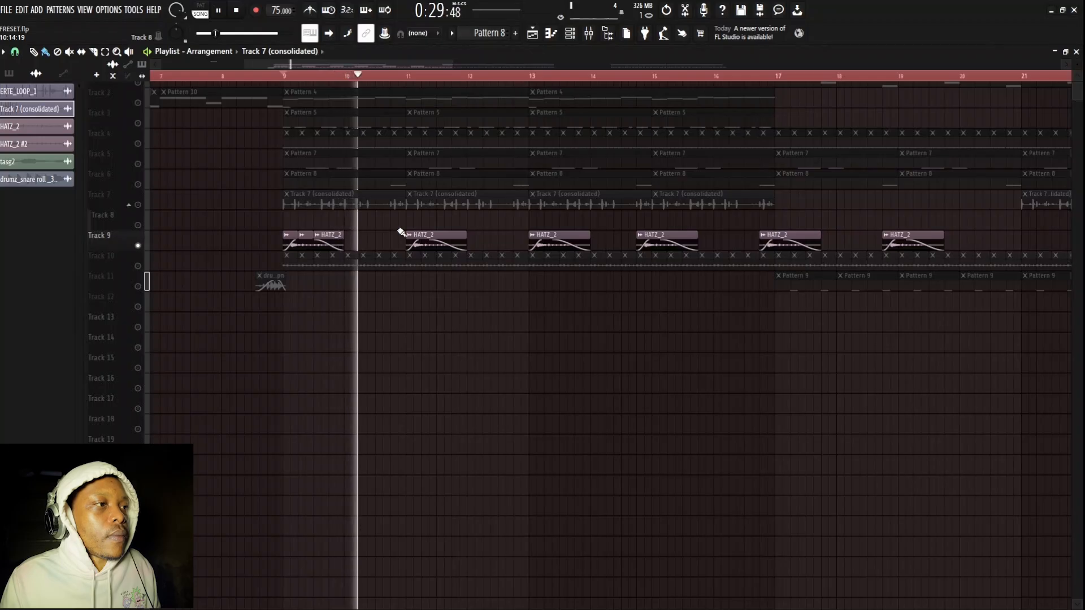
key(space)
- Solo the repeating hat clips on Track 10 and play them briefly from bar 9
click(300, 265)
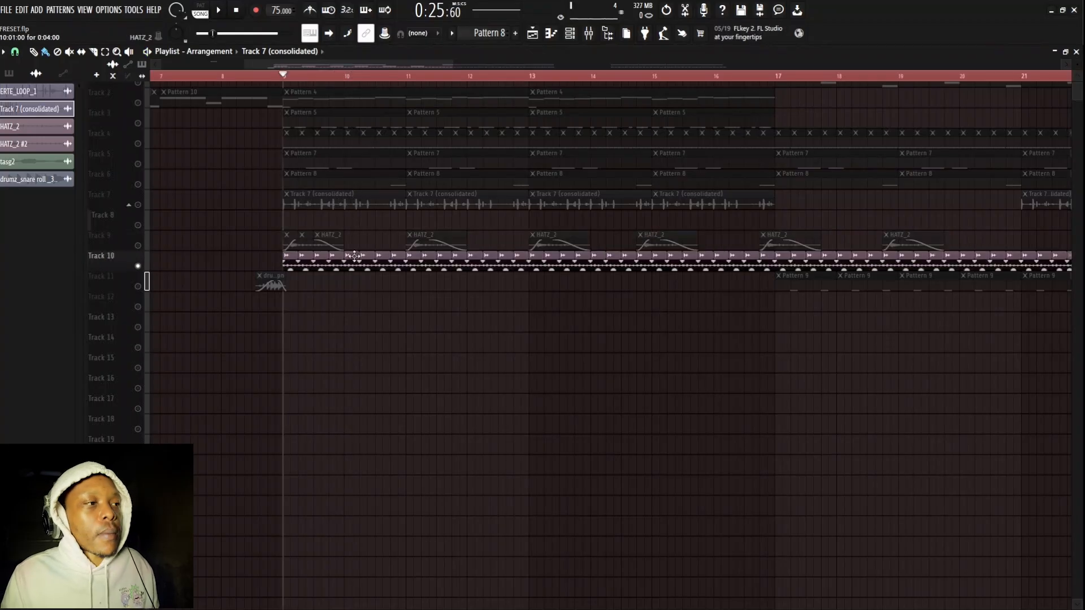
key(space)
key(space)
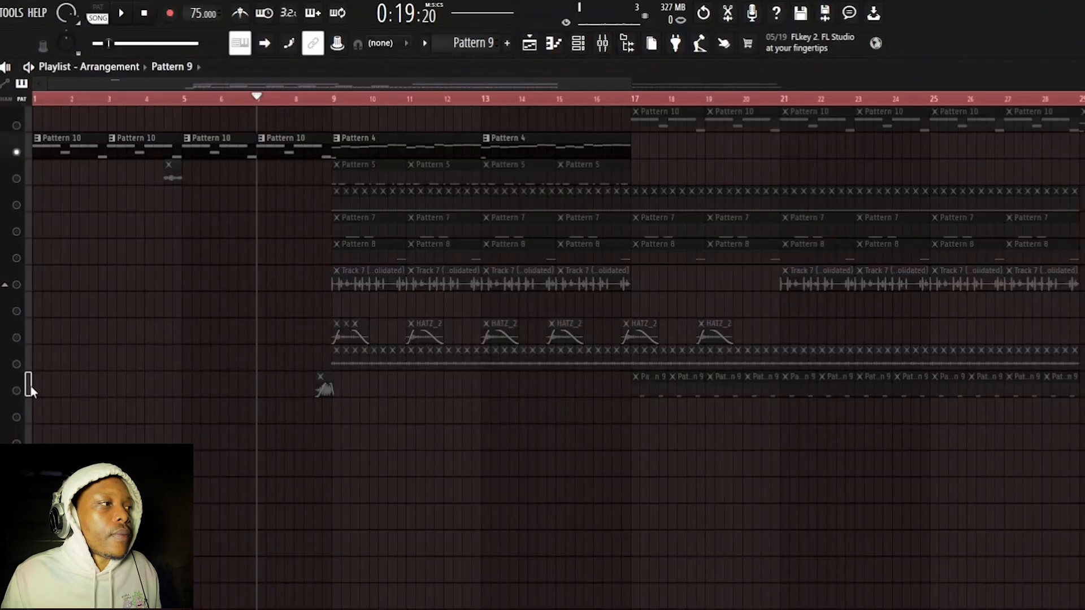
- Toggle solo on Track 11 to bring all the tracks back, and play the arrangement
right_click(17, 391)
right_click(17, 390)
key(space)
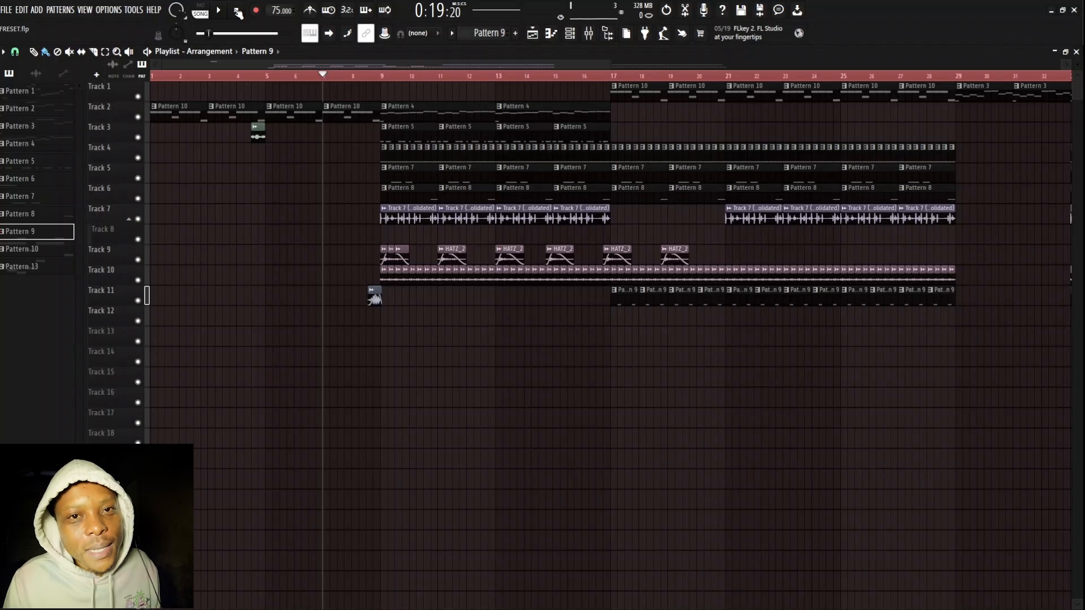
- Move the playback position to bar 17, where the Pattern 9 clips begin in the Playlist
click(593, 35)
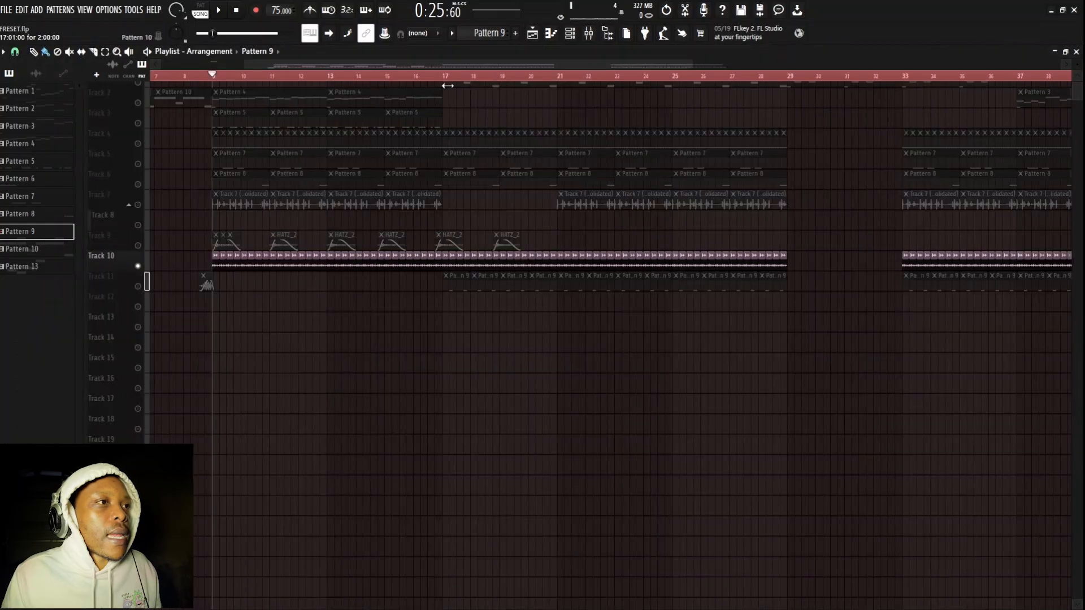
click(445, 77)
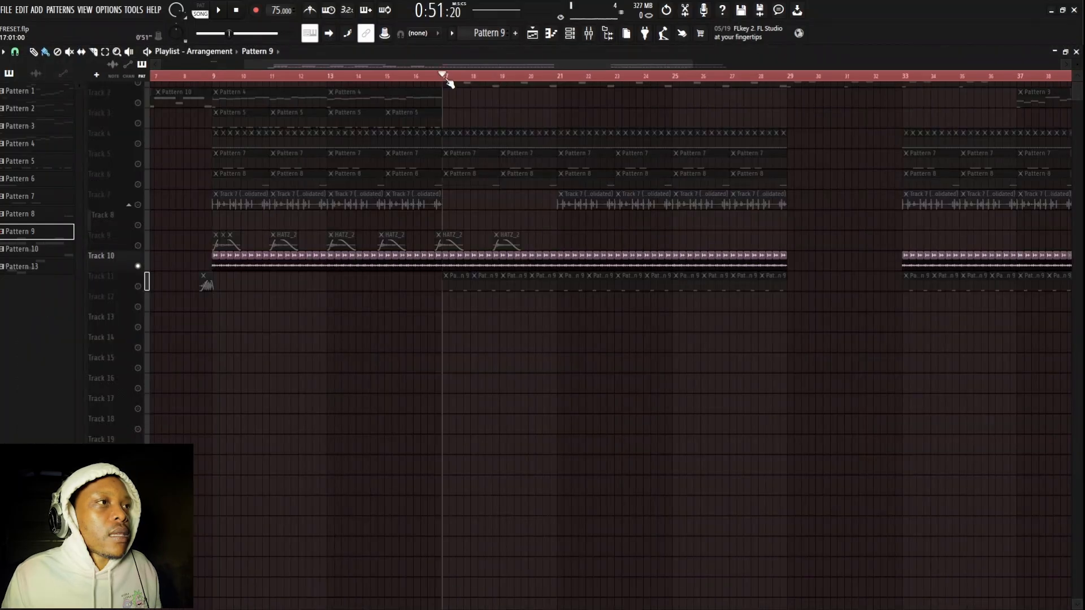
scroll(476, 153, up, 1)
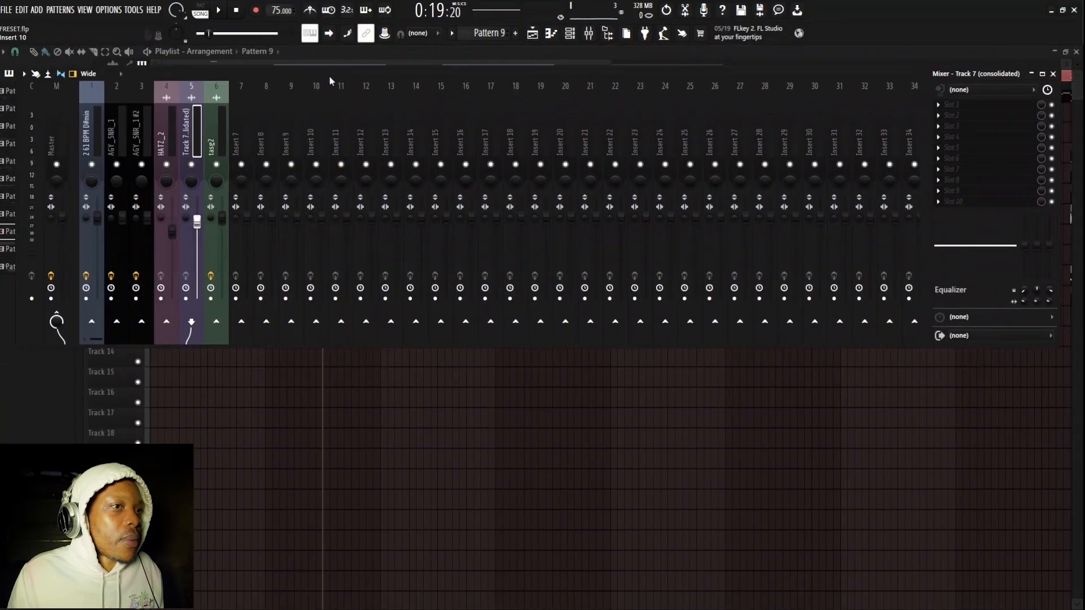
- Select the AGY_SNR_1 #2 channel in the Mixer and inspect the Sausage Fattener effect in its first slot
drag(329, 76, 463, 127)
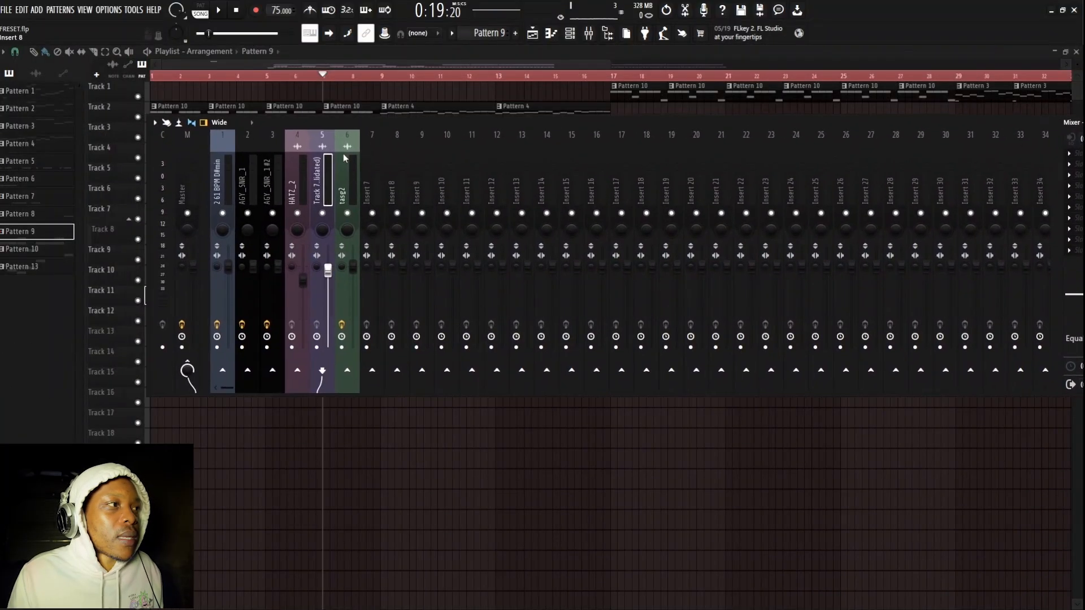
click(226, 177)
drag(985, 125, 853, 121)
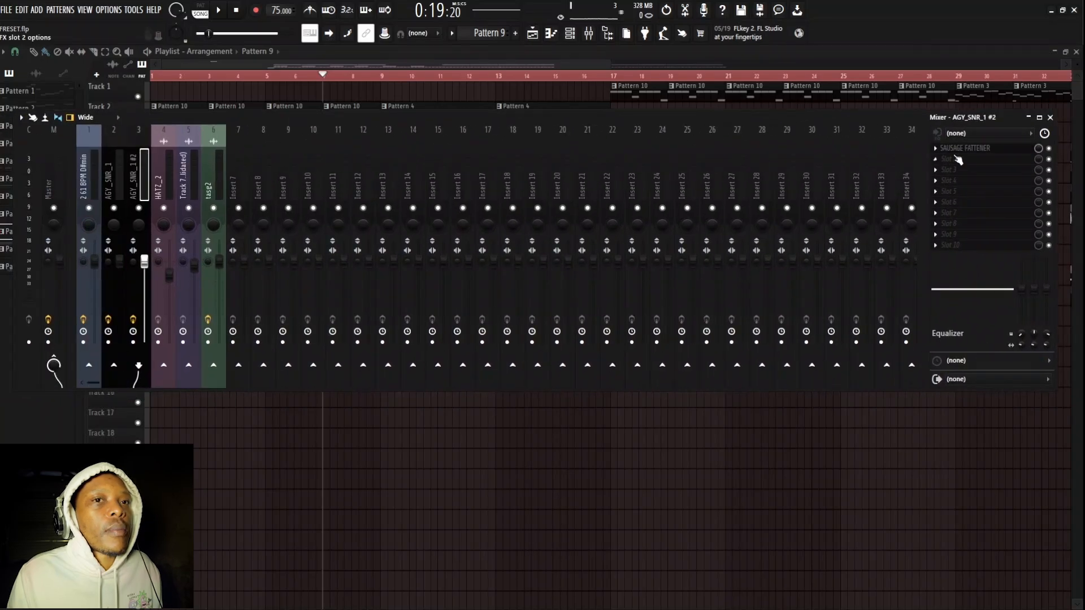
click(984, 147)
click(985, 148)
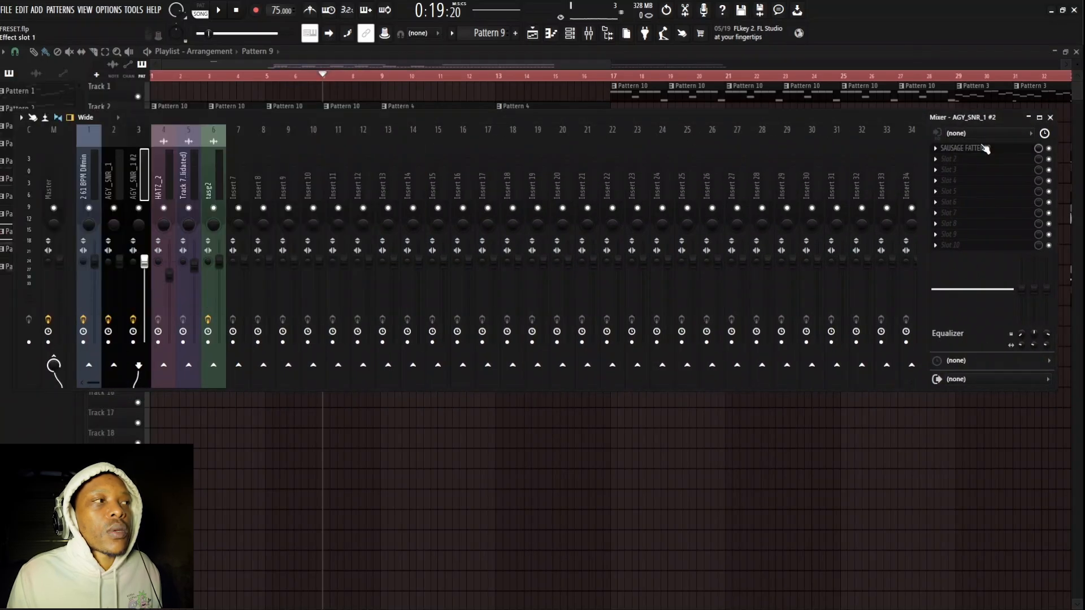
click(985, 149)
drag(275, 80, 649, 197)
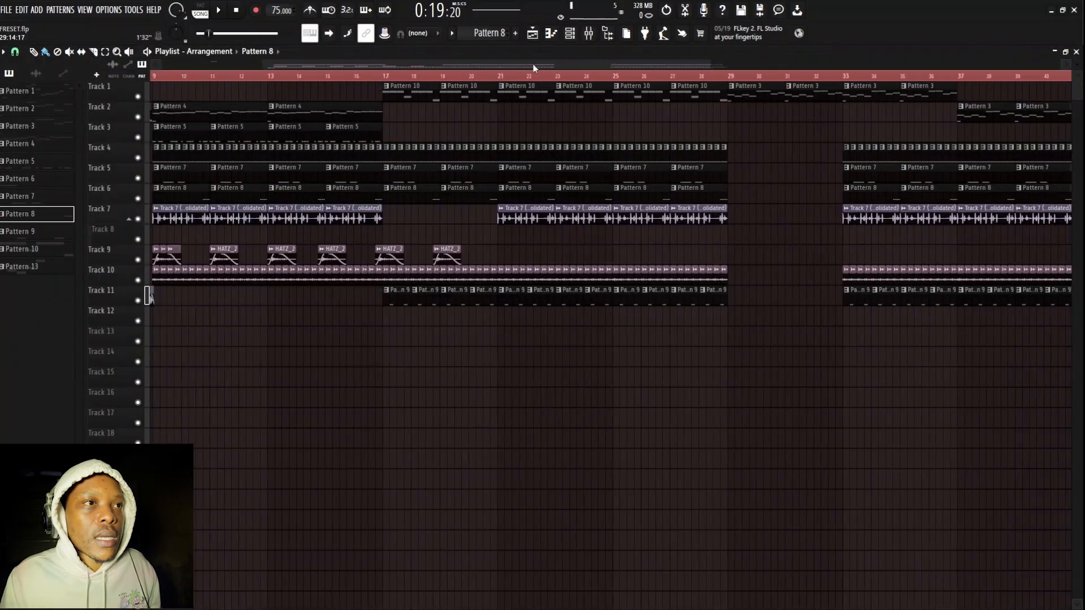
- Play the full arrangement from bar 29, where the drums drop out and Pattern 3 begins
drag(533, 64, 624, 78)
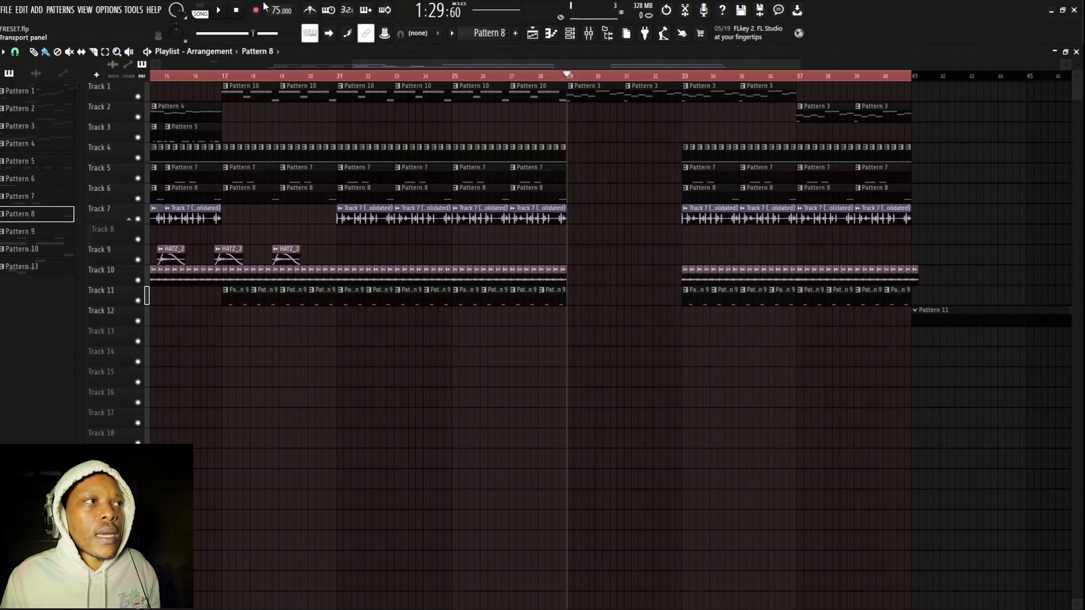
click(224, 16)
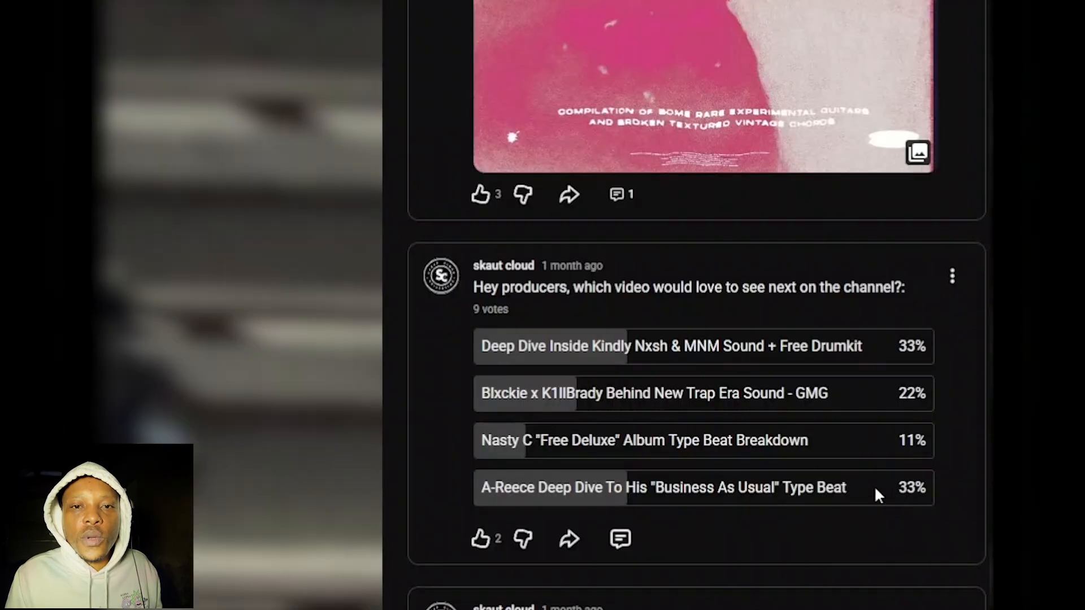
- Highlight the vote share of the A-Reece "Business As Usual" Type Beat option in the YouTube community poll
drag(898, 485, 938, 480)
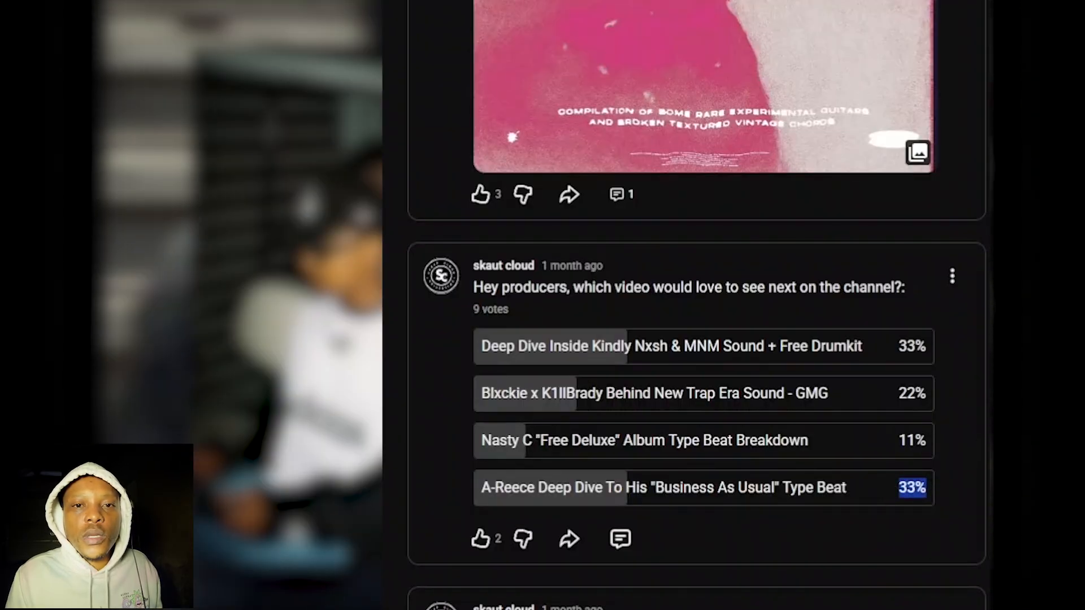